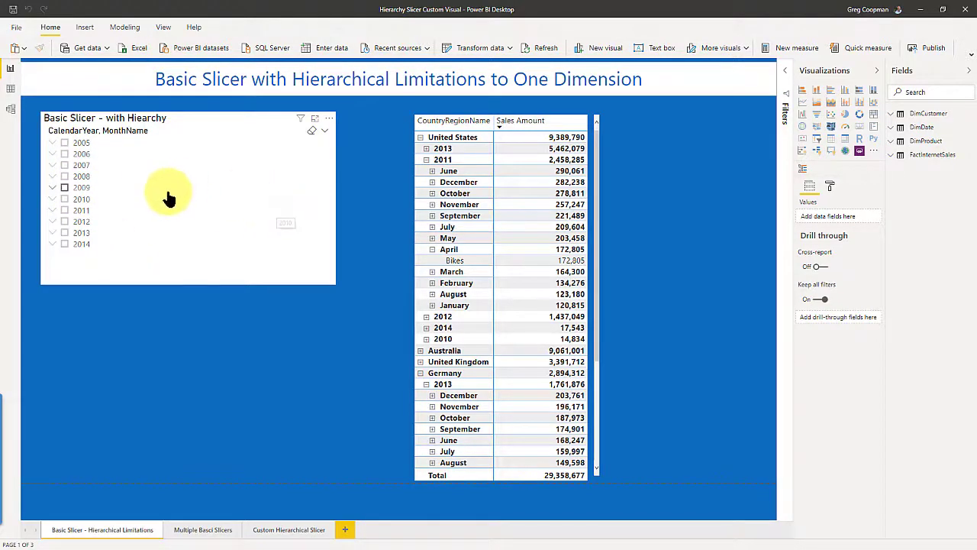
# Step: Select the Basic Slicer to reveal its CalendarYear and MonthName fields
pyautogui.click(203, 188)
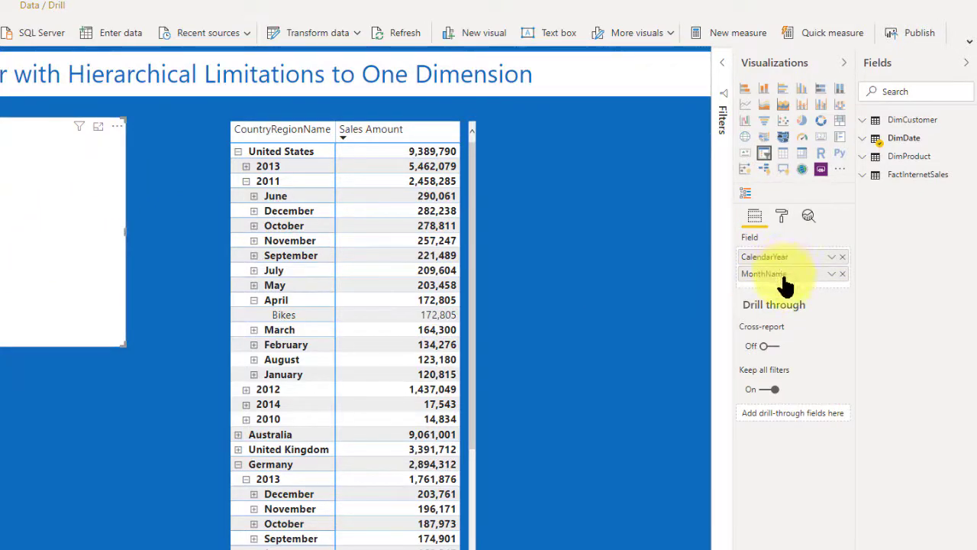
# Step: Expand the DimDate table in the Fields pane to list its columns
pyautogui.click(861, 139)
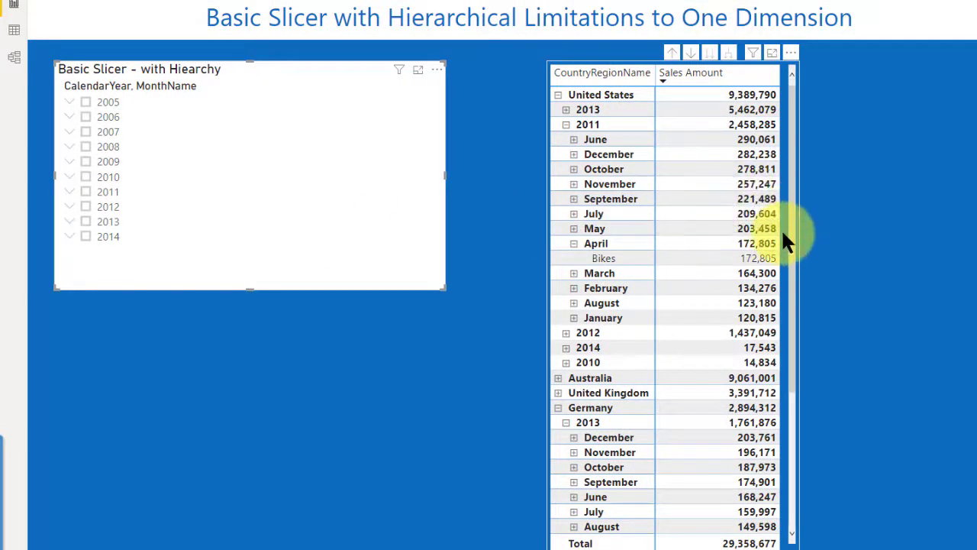
# Step: Filter to 2013, expand United States, Australia and United Kingdom by year, then add 2014
pyautogui.click(85, 134)
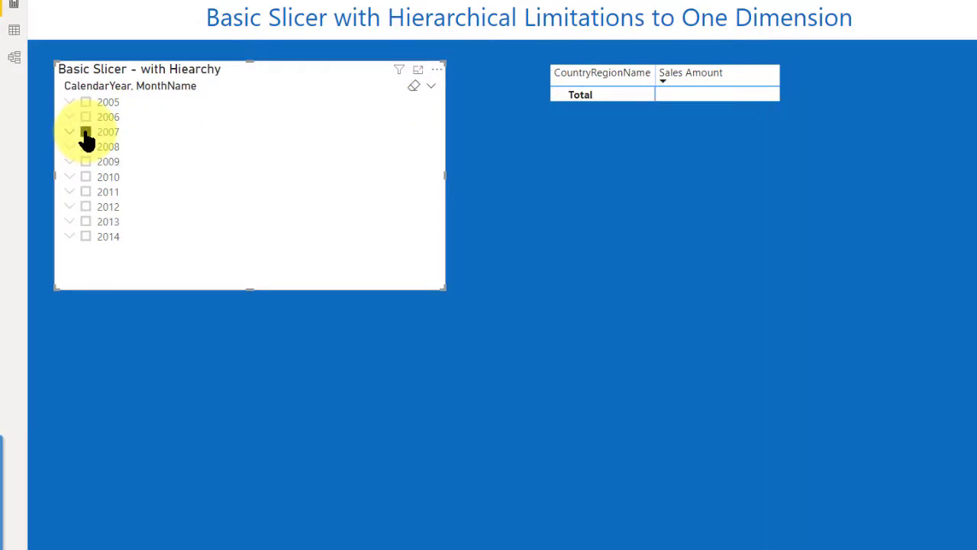
pyautogui.click(86, 133)
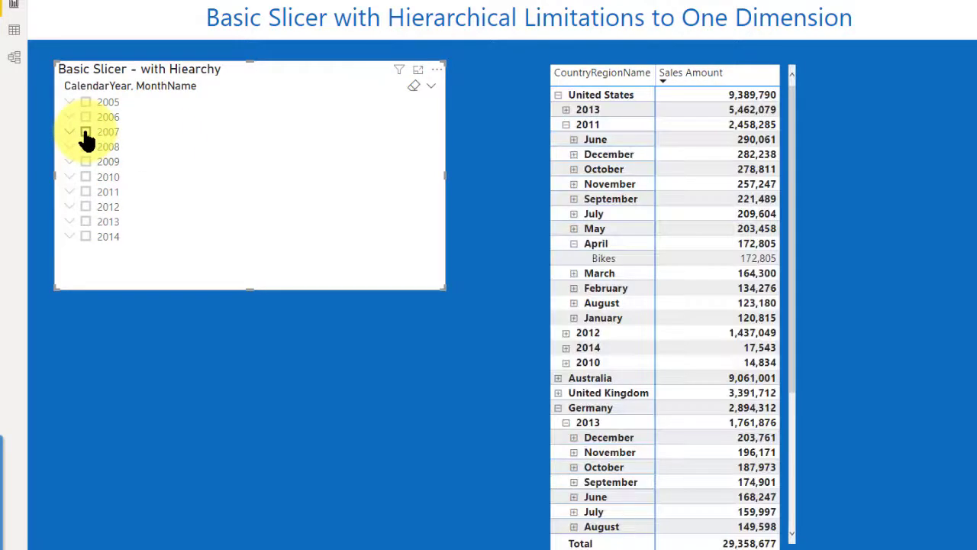
pyautogui.click(85, 221)
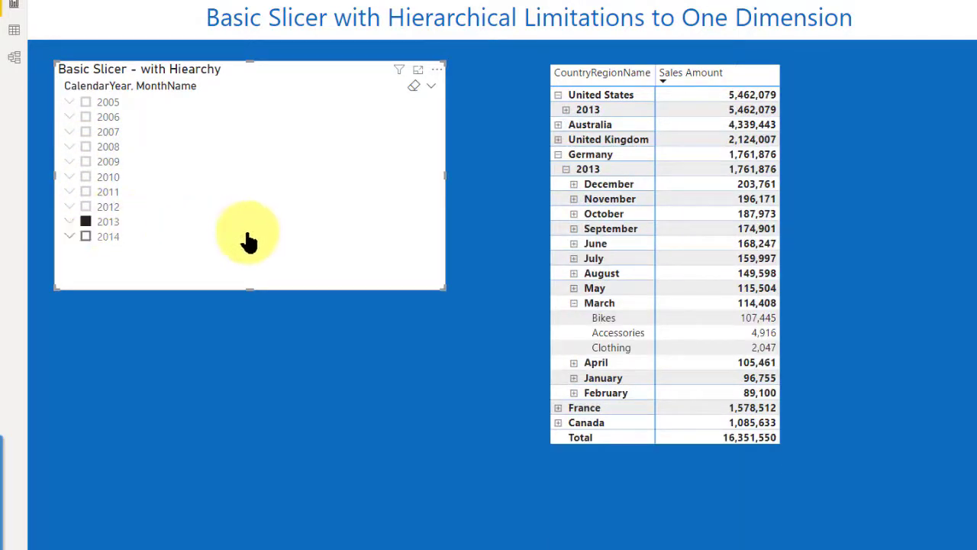
pyautogui.click(558, 155)
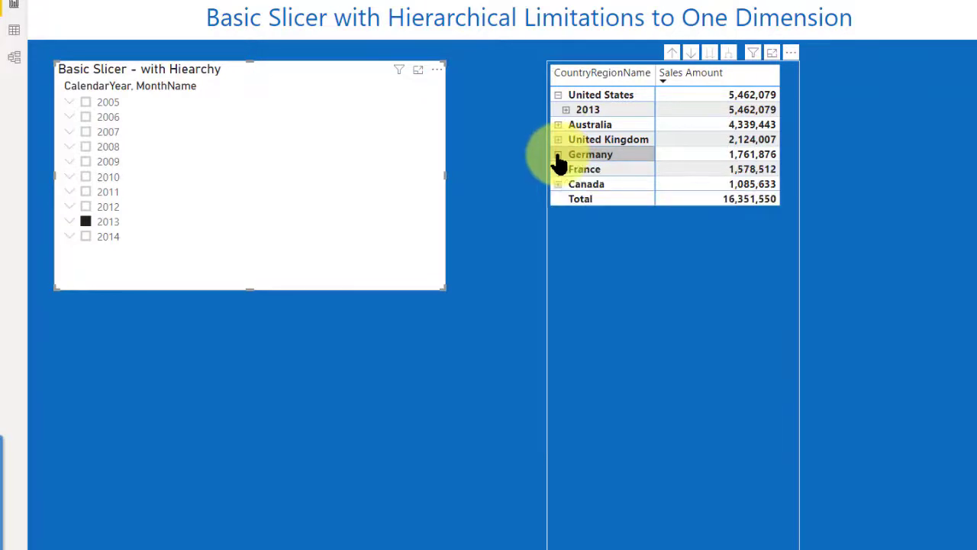
pyautogui.click(558, 95)
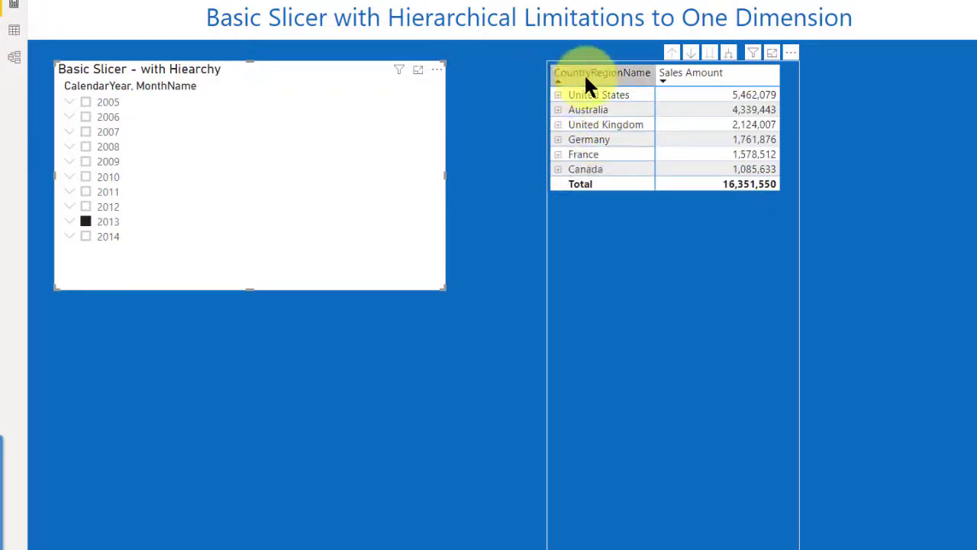
pyautogui.click(558, 110)
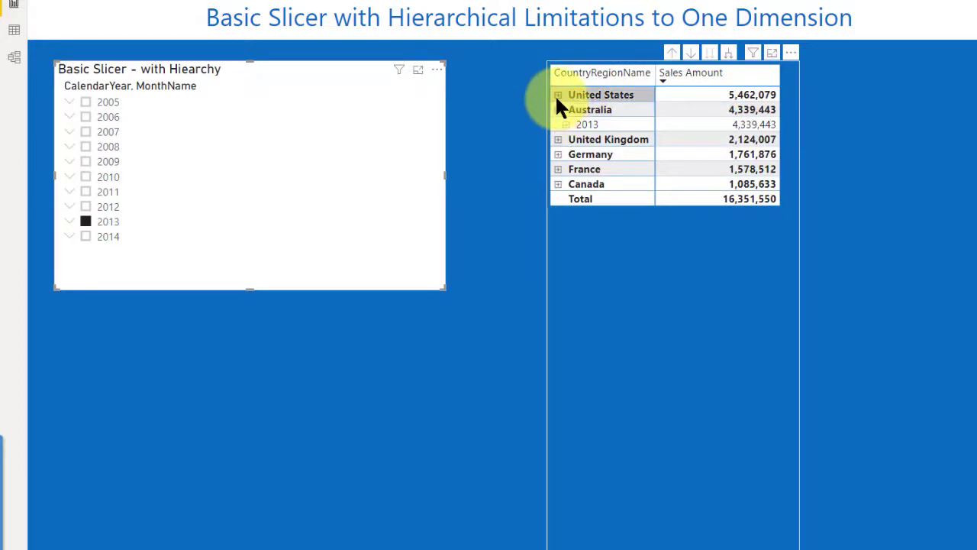
pyautogui.click(558, 96)
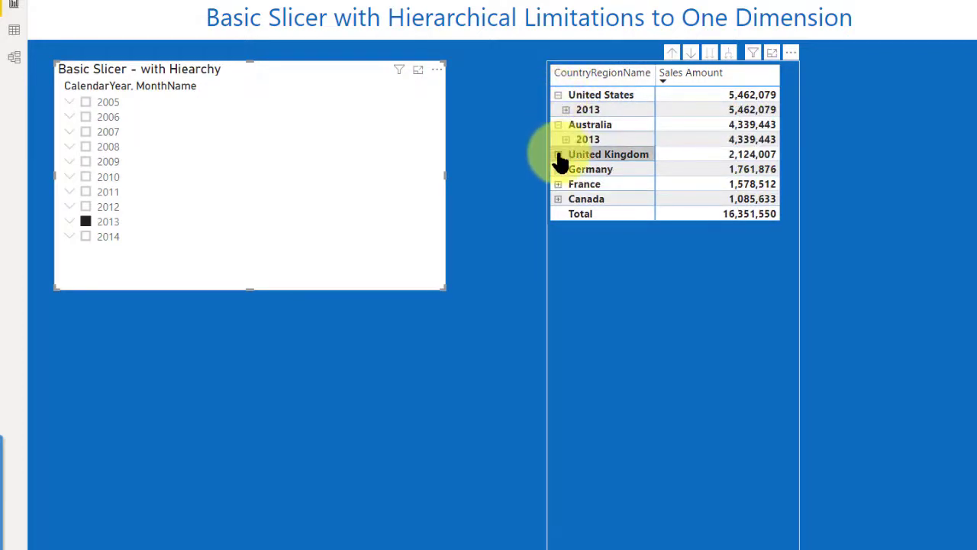
pyautogui.click(558, 155)
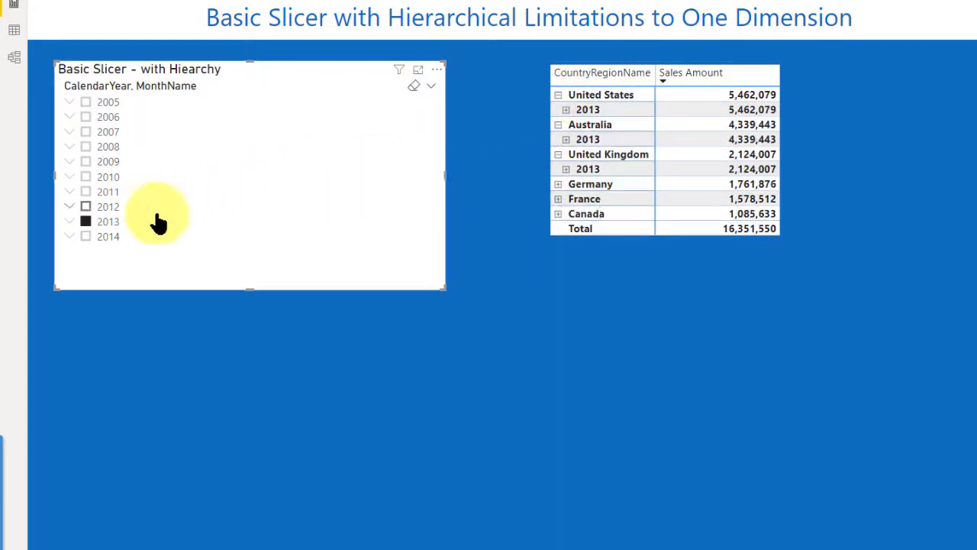
pyautogui.click(86, 237)
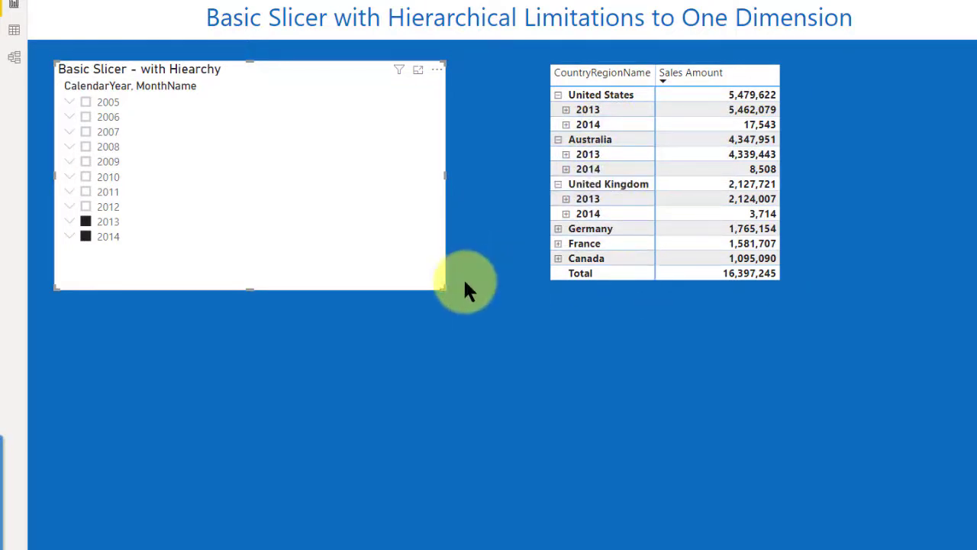
# Step: Narrow the filter to March 2013 and expand Australia, United States and United Kingdom to March
pyautogui.click(69, 221)
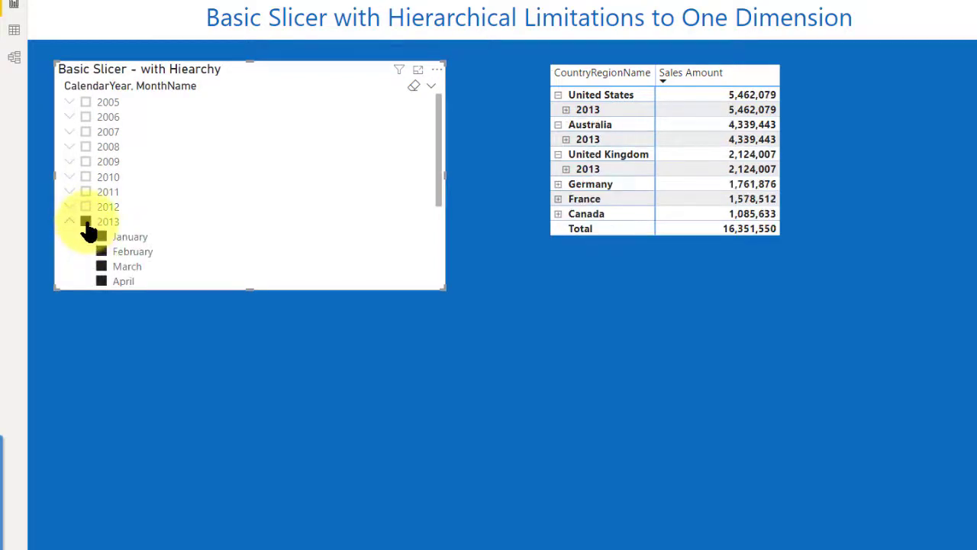
pyautogui.click(85, 221)
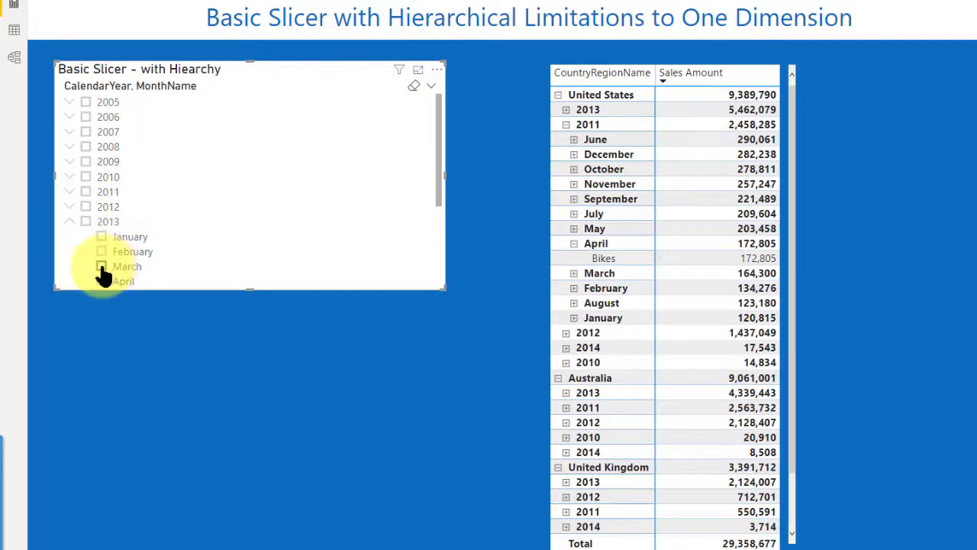
pyautogui.click(102, 266)
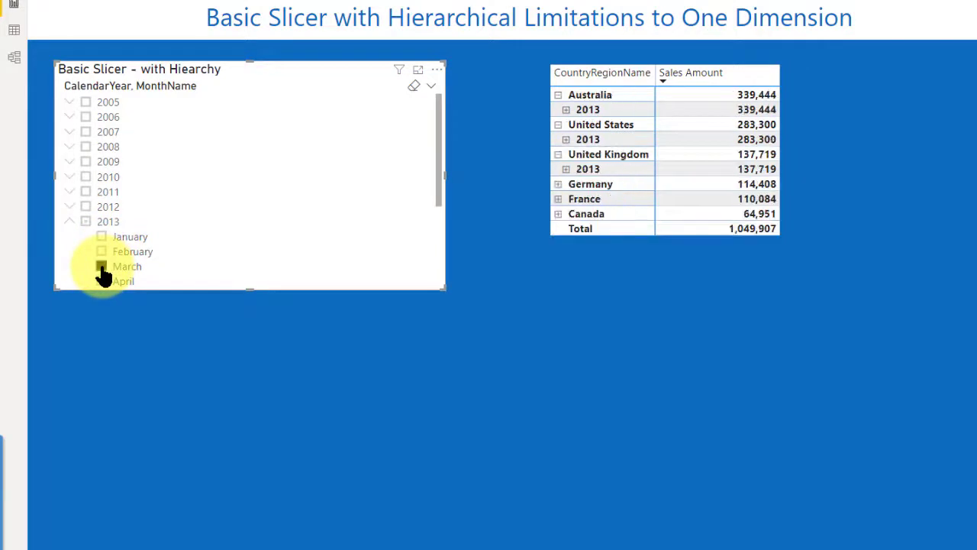
pyautogui.click(565, 110)
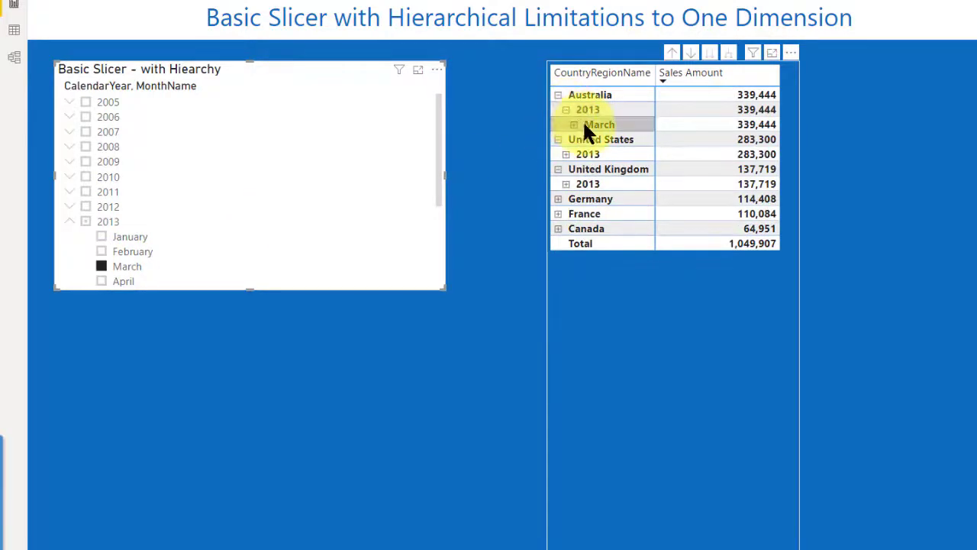
pyautogui.click(566, 155)
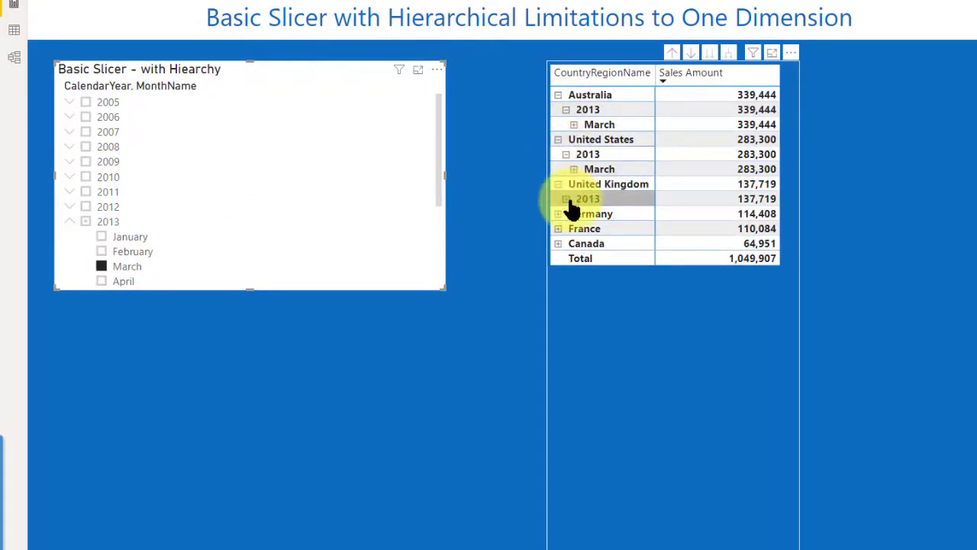
pyautogui.click(566, 199)
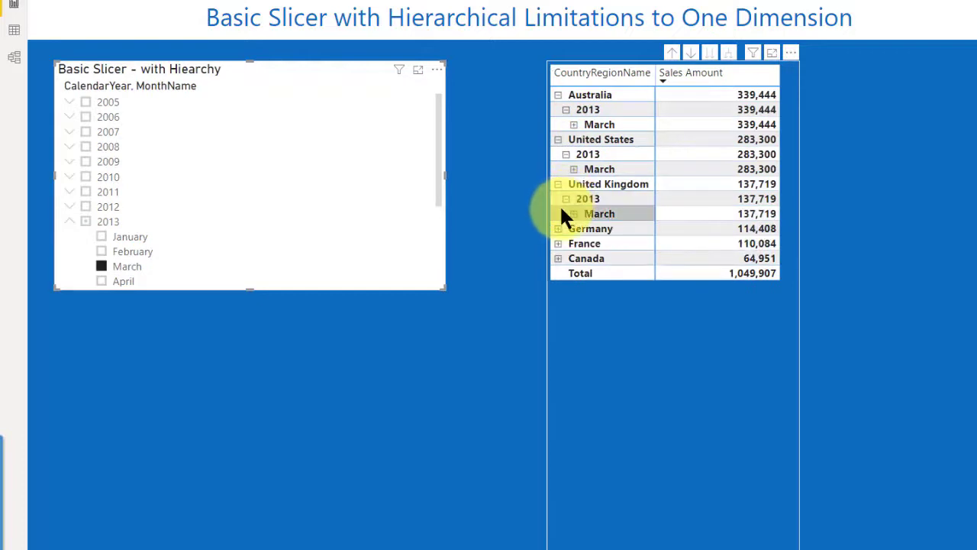
pyautogui.moveTo(441, 194); pyautogui.dragTo(438, 211)
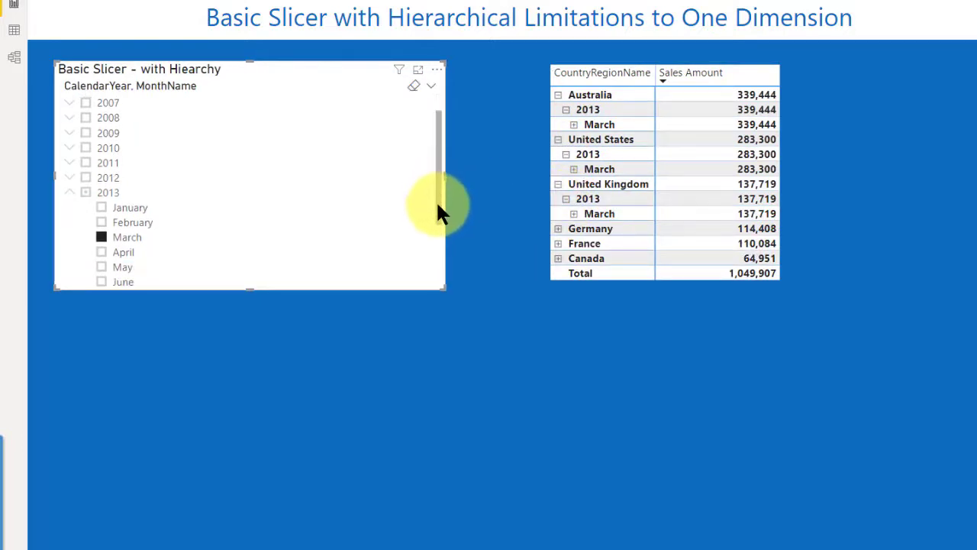
# Step: Add May to the filter, hide the 2013 months, and collapse the three country rows
pyautogui.click(102, 265)
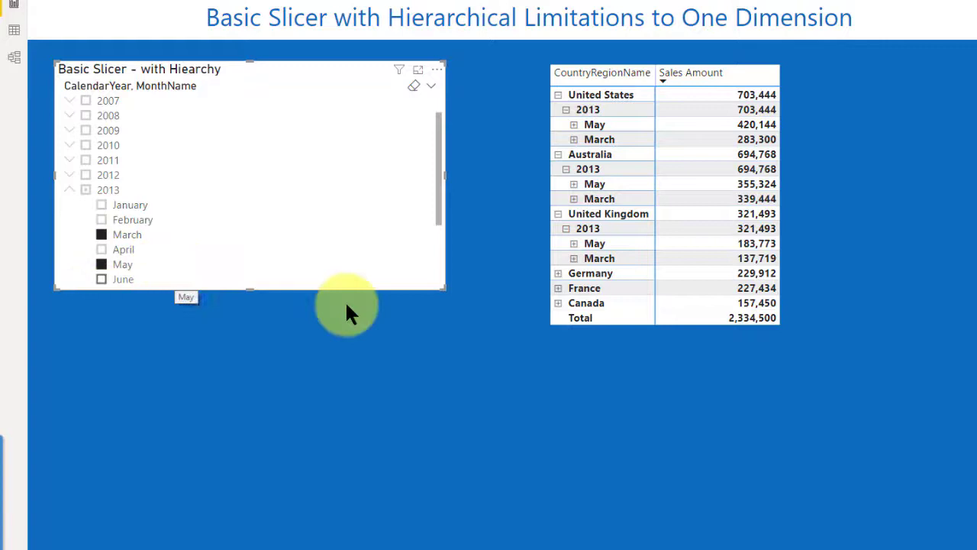
pyautogui.click(71, 189)
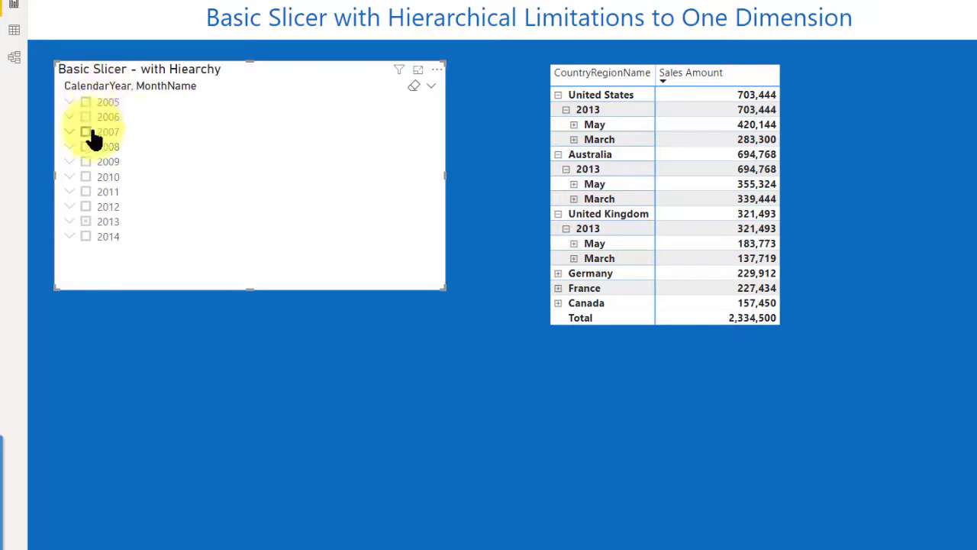
pyautogui.click(558, 95)
pyautogui.click(557, 109)
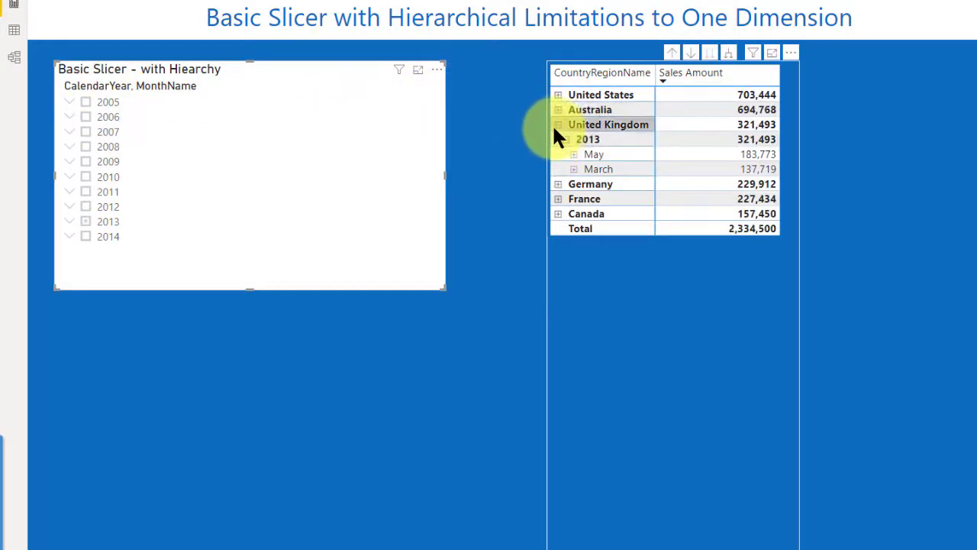
pyautogui.click(558, 124)
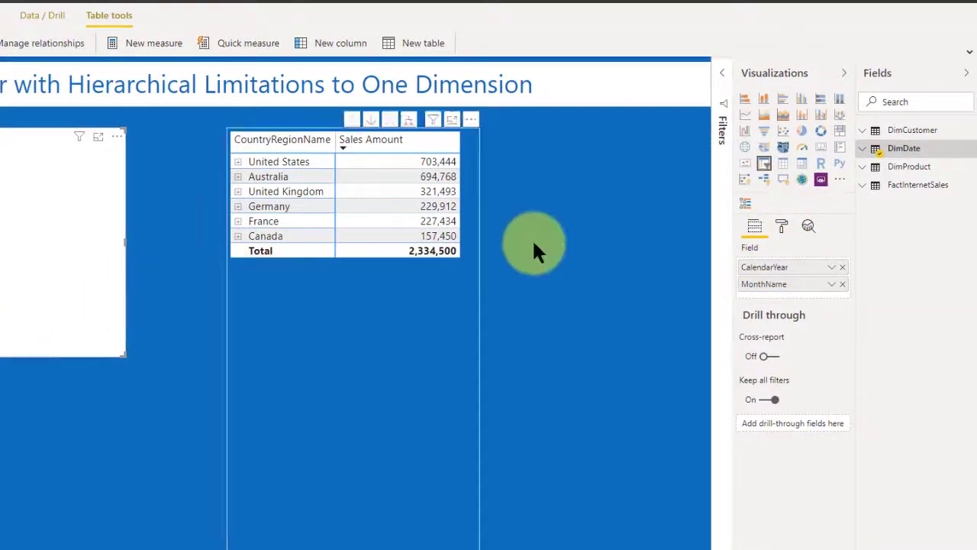
# Step: Add DimCustomer's CountryRegionName to the slicer, triggering the 'not hierarchically related' error
pyautogui.click(864, 133)
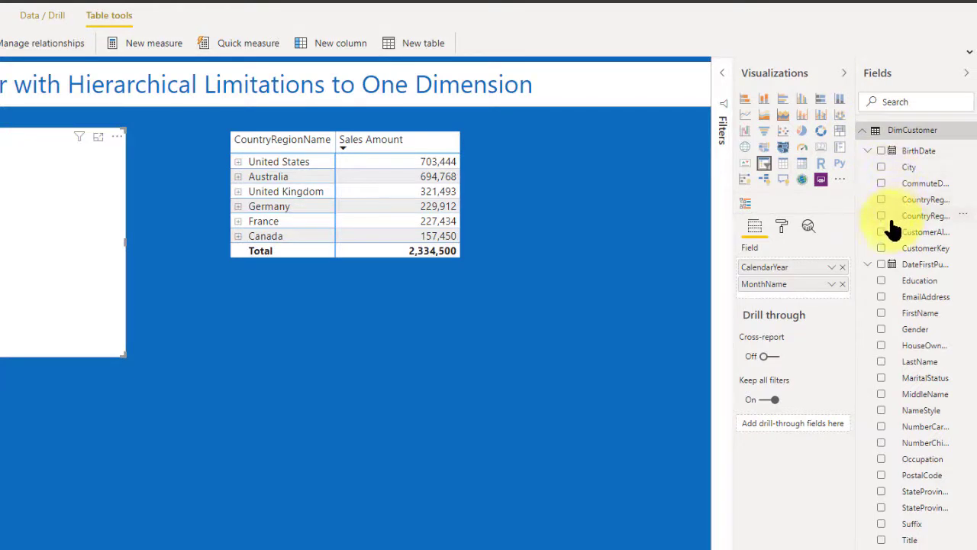
pyautogui.moveTo(856, 227); pyautogui.dragTo(807, 245)
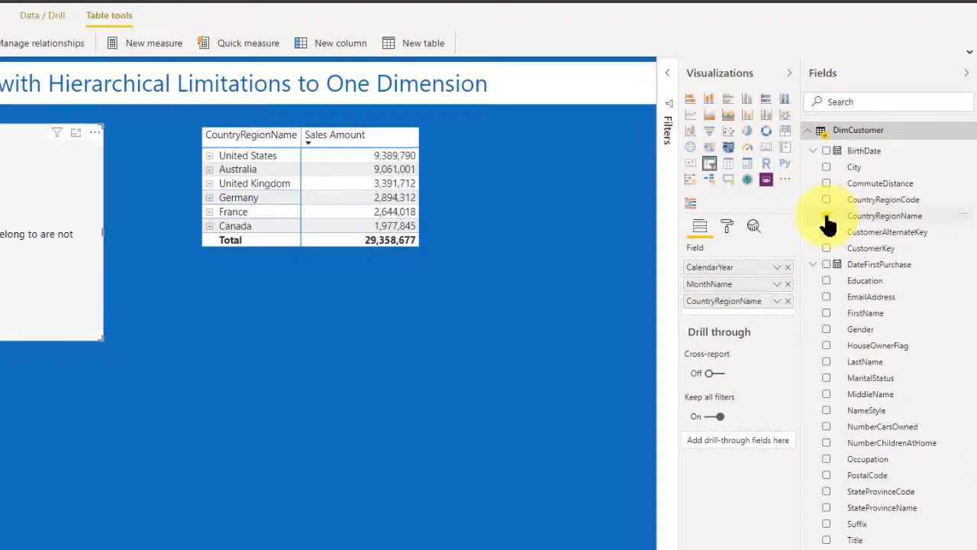
pyautogui.moveTo(824, 218); pyautogui.dragTo(754, 302)
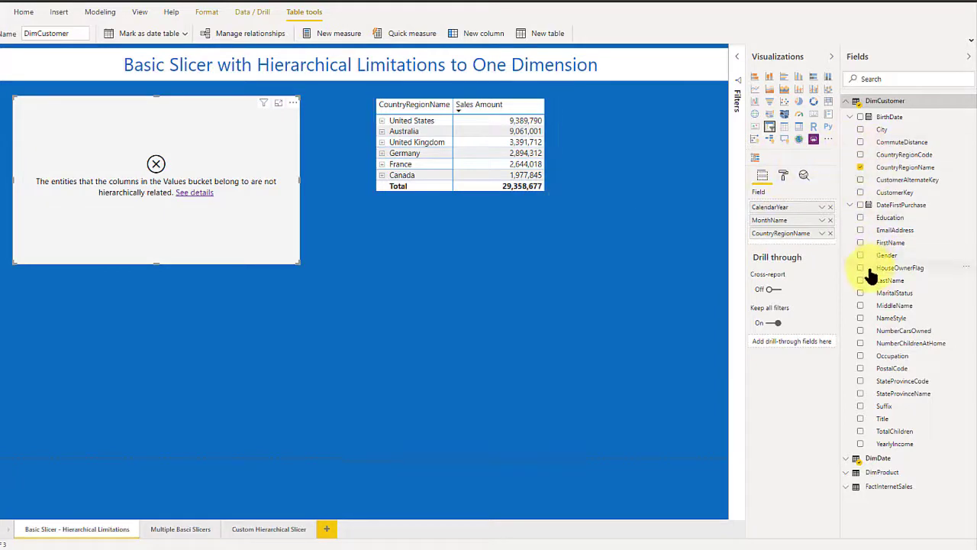
# Step: Expand Australia, collapse 2013, expand 2011 and drill October into product categories
pyautogui.click(446, 223)
pyautogui.click(623, 215)
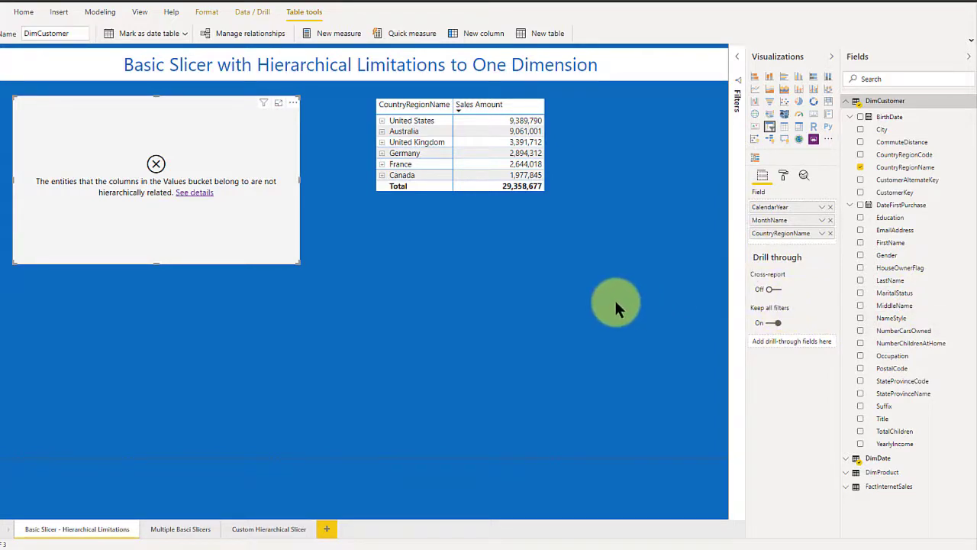
pyautogui.click(381, 131)
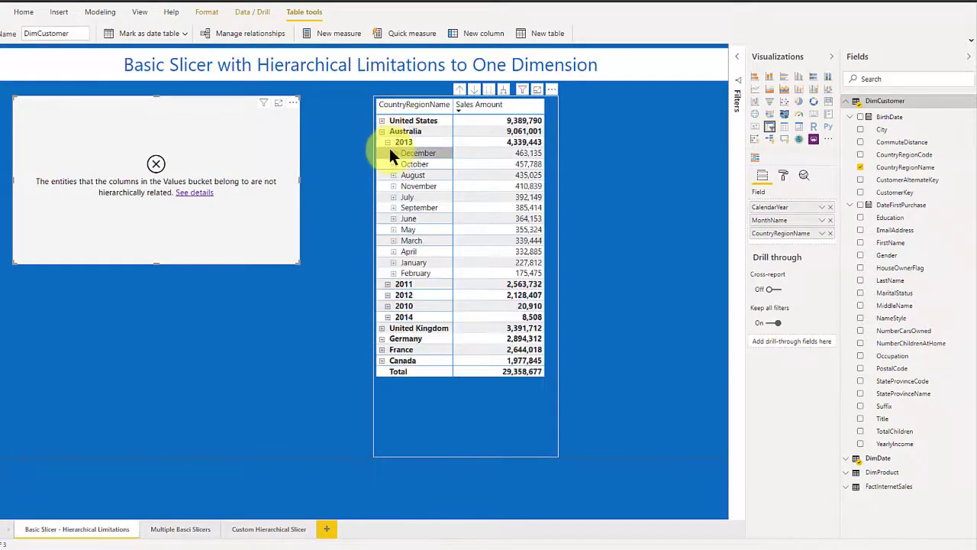
pyautogui.click(388, 142)
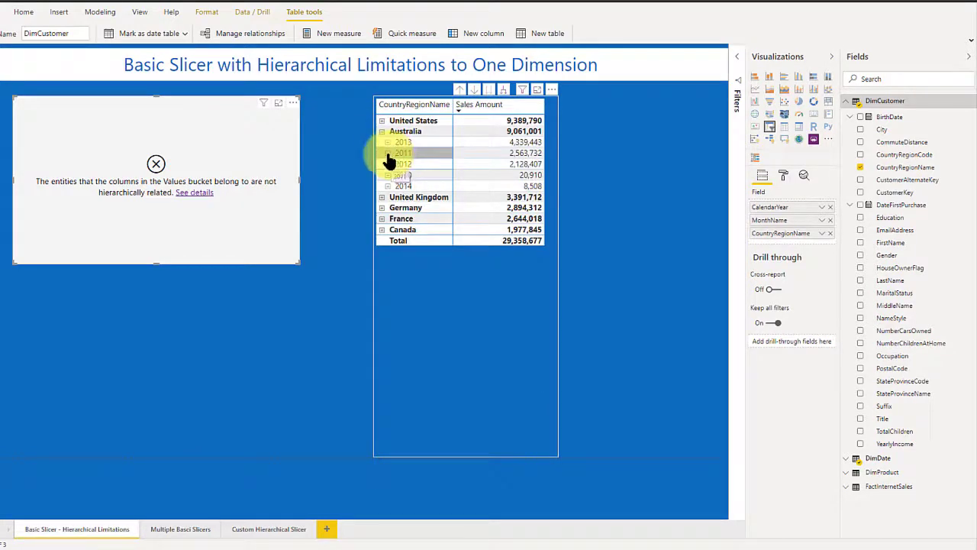
pyautogui.click(388, 153)
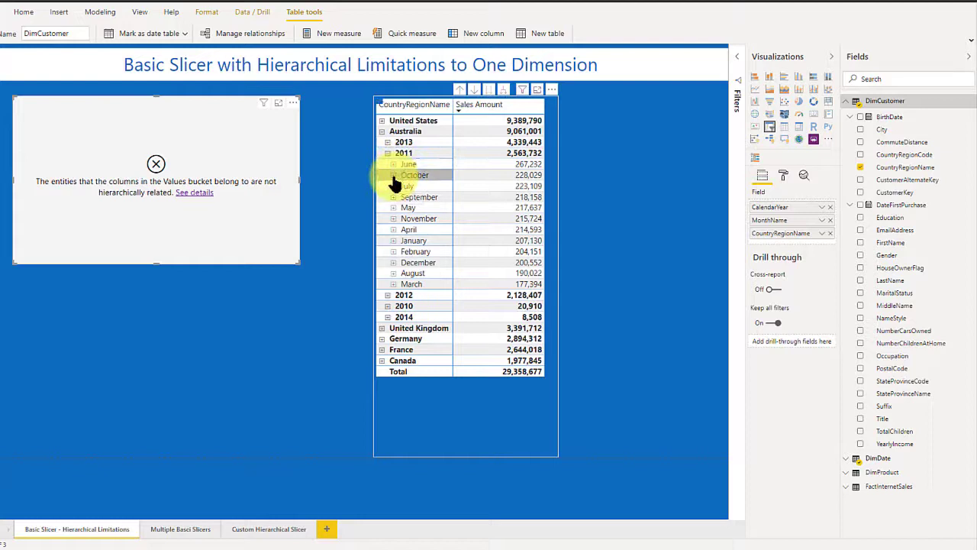
pyautogui.click(393, 175)
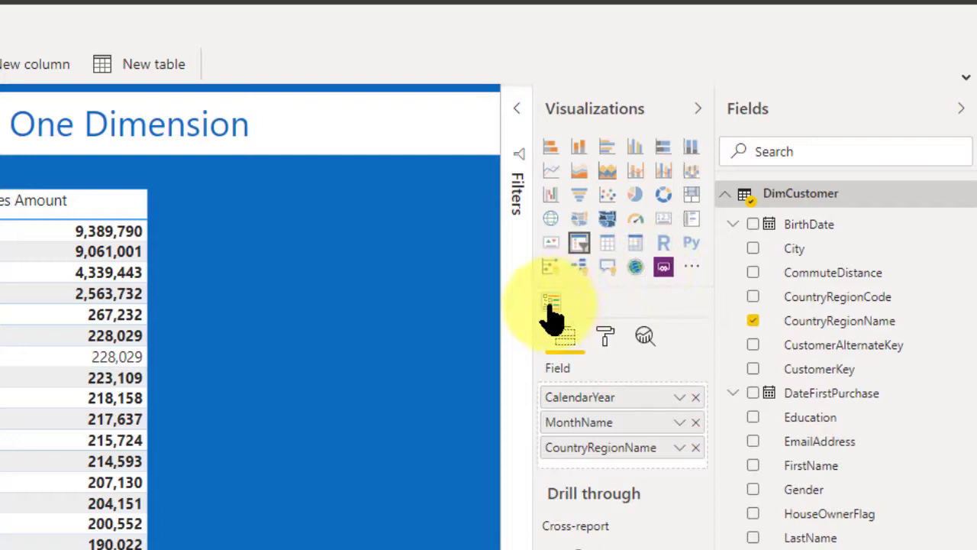
# Step: Open the Visualizations ellipsis options and go to Import from AppSource
pyautogui.click(691, 265)
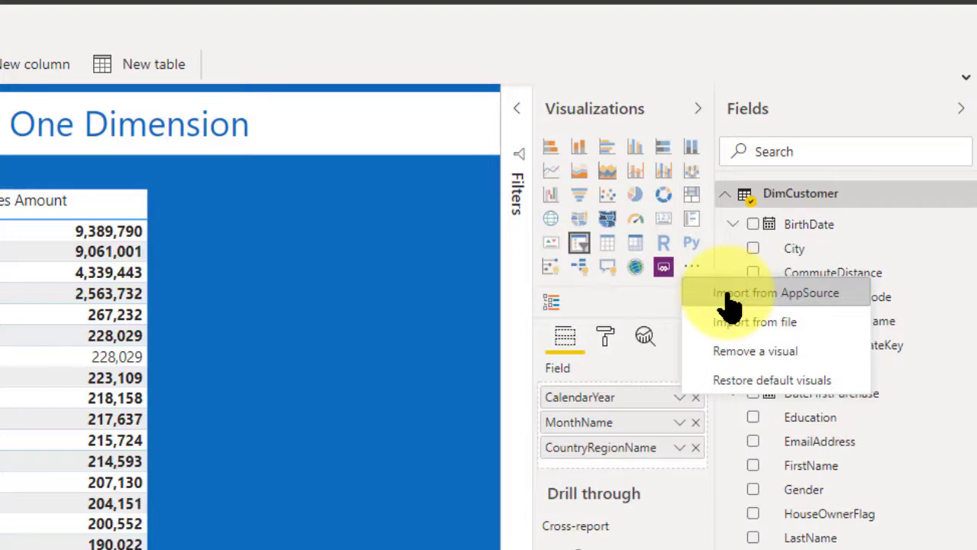
pyautogui.press('Escape')
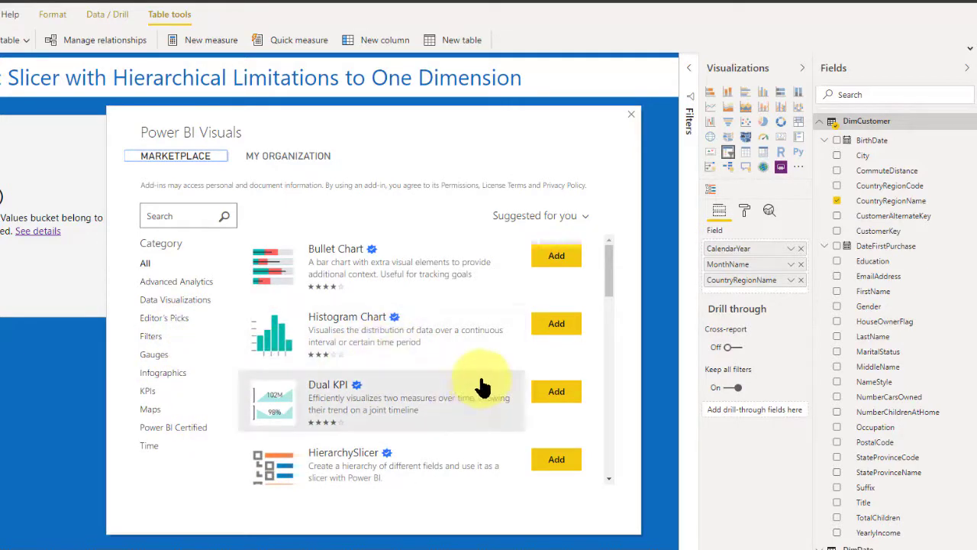
pyautogui.moveTo(608, 284); pyautogui.dragTo(617, 464)
pyautogui.scroll(-2, 616, 462)
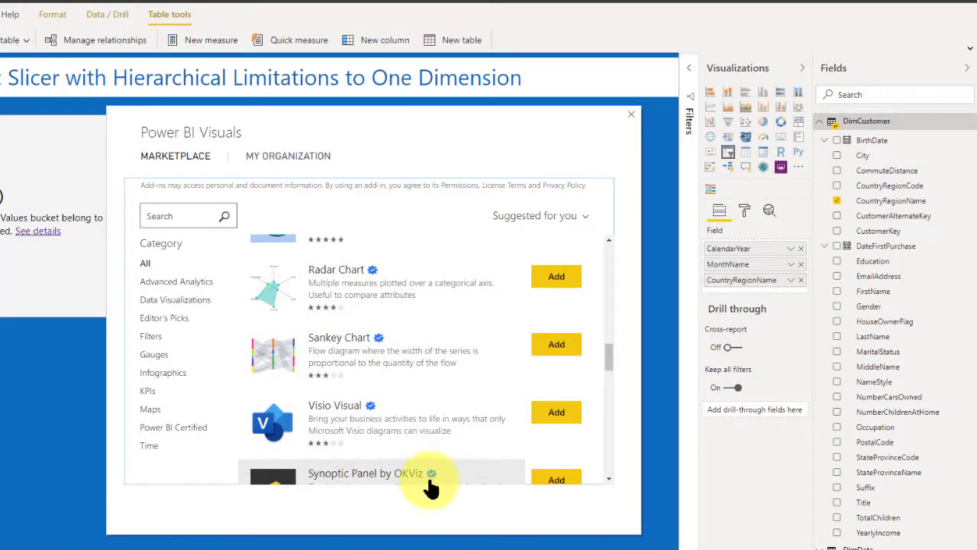
pyautogui.moveTo(432, 482)
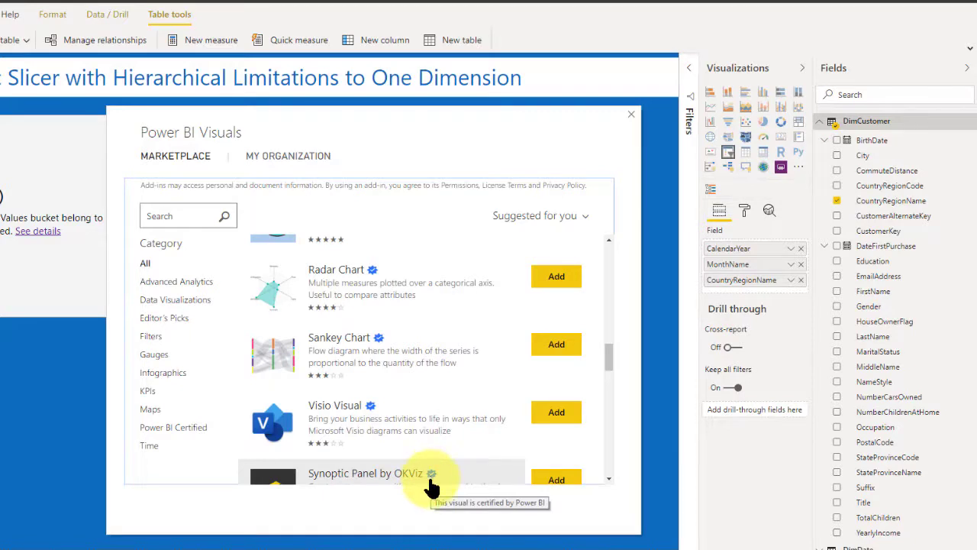
pyautogui.click(174, 218)
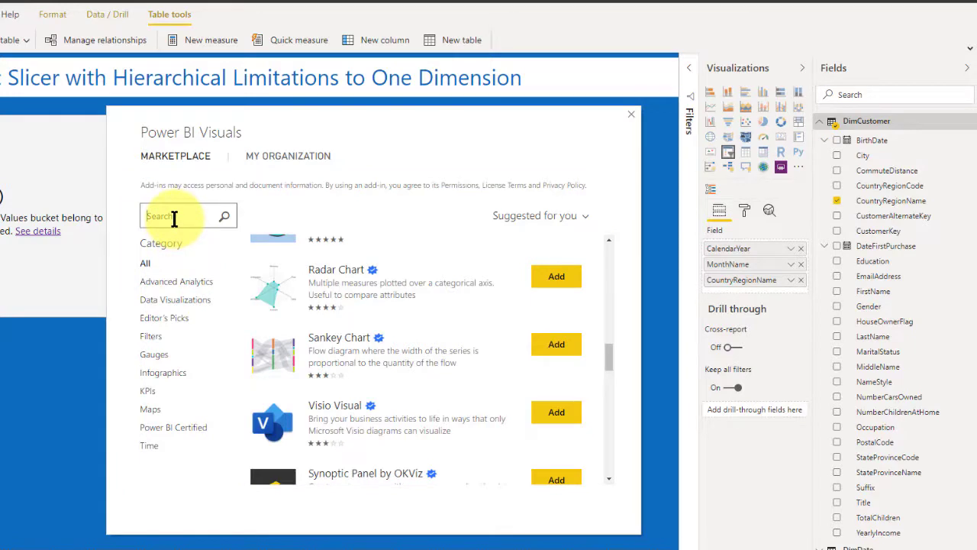
# Step: Search the marketplace for 'slicer', scroll the results to HierarchySlicer, then close it
pyautogui.write('slicer')
pyautogui.click(226, 217)
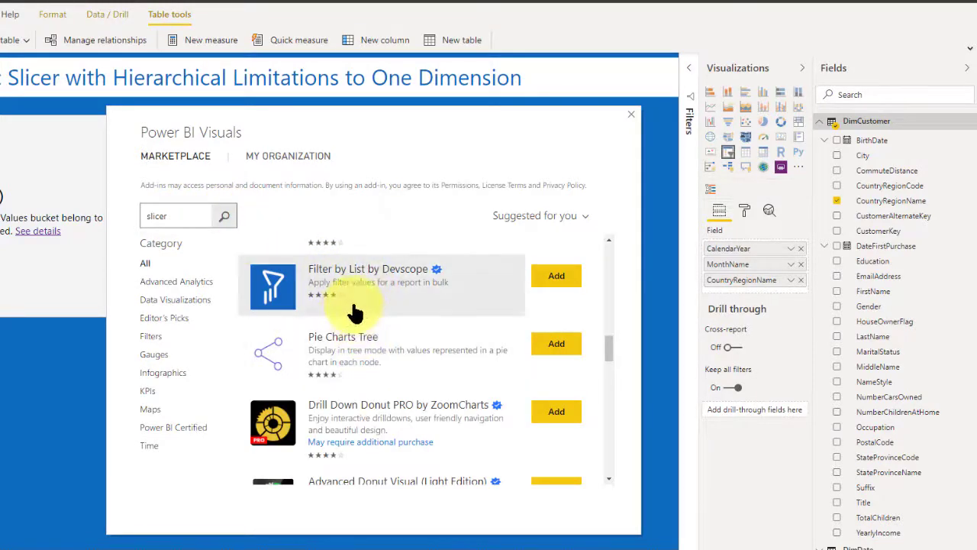
pyautogui.moveTo(605, 350); pyautogui.dragTo(596, 255)
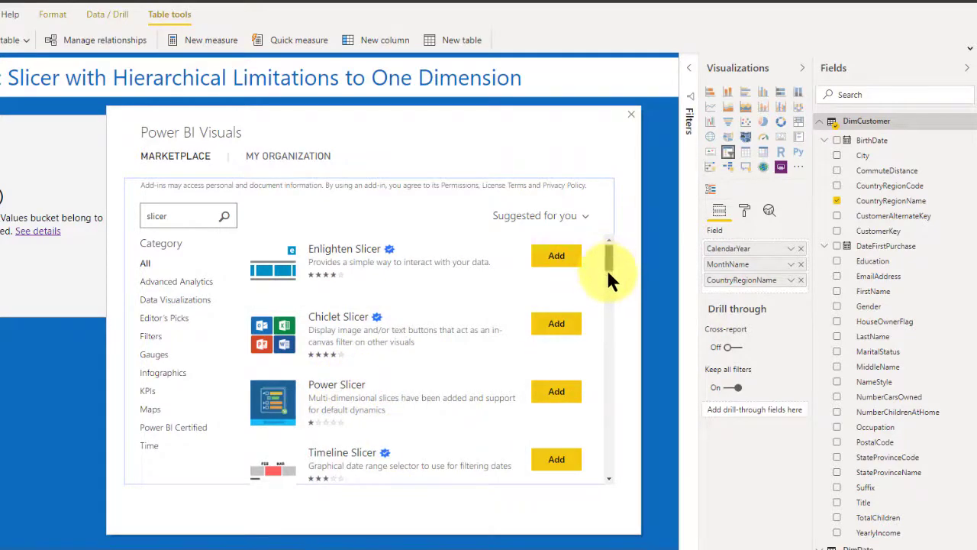
pyautogui.moveTo(606, 268); pyautogui.dragTo(611, 321)
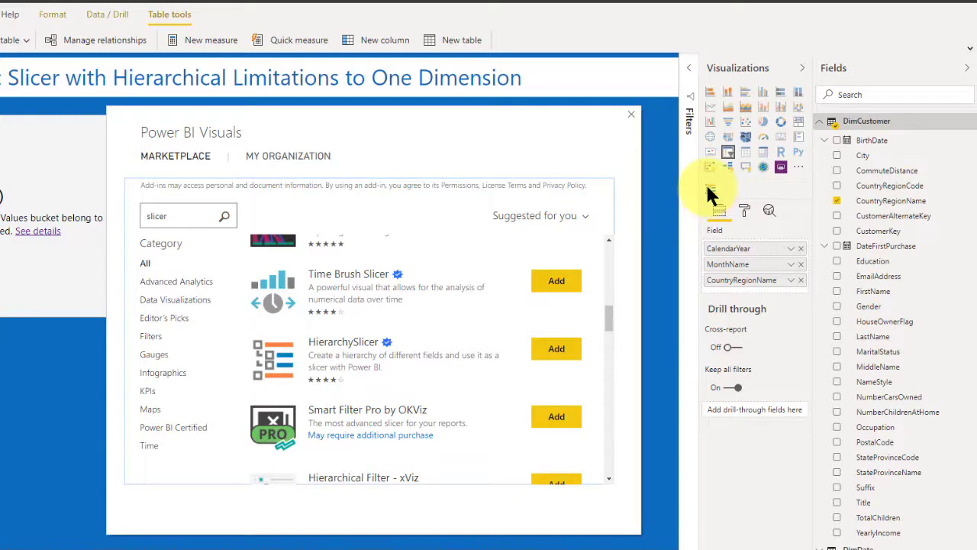
pyautogui.click(630, 114)
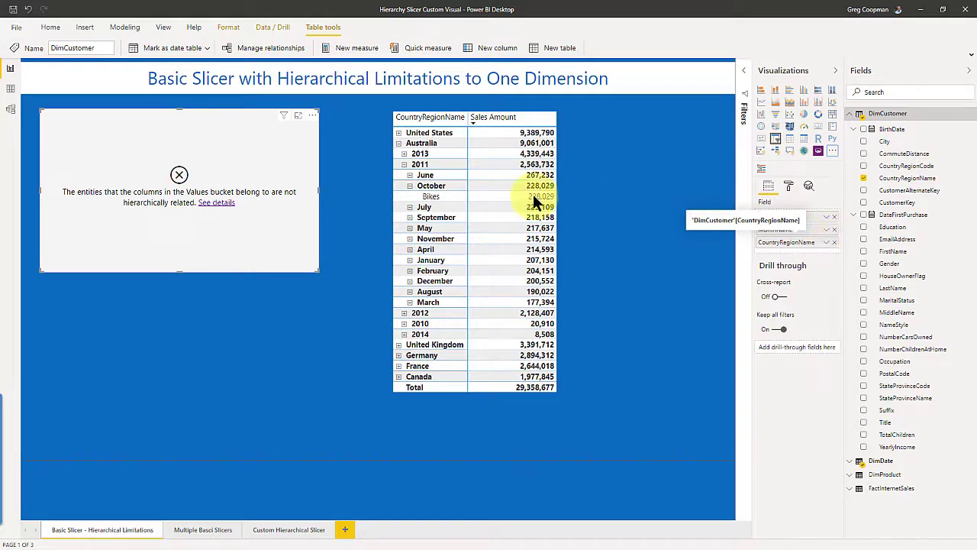
# Step: Remove CountryRegionName, CalendarYear and MonthName from the slicer, leaving it empty
pyautogui.click(834, 242)
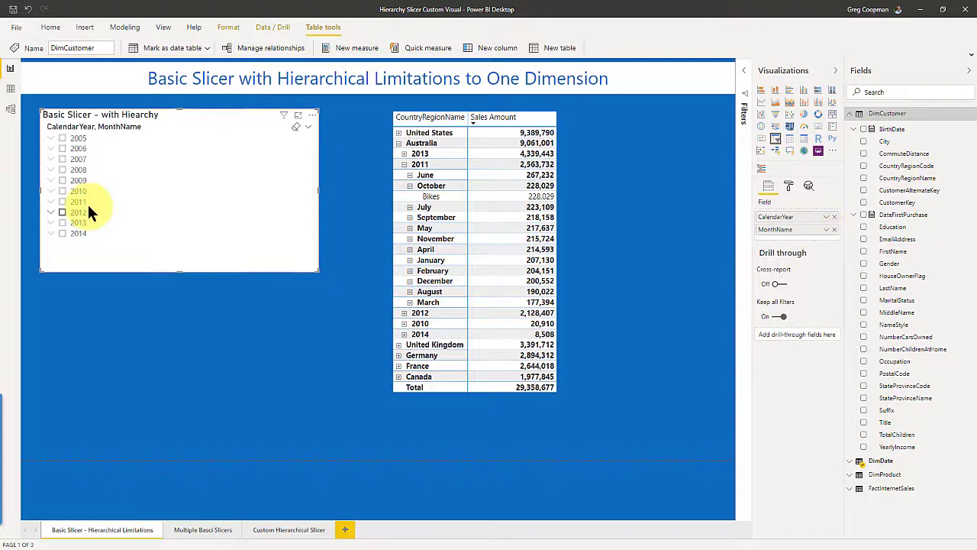
pyautogui.click(52, 180)
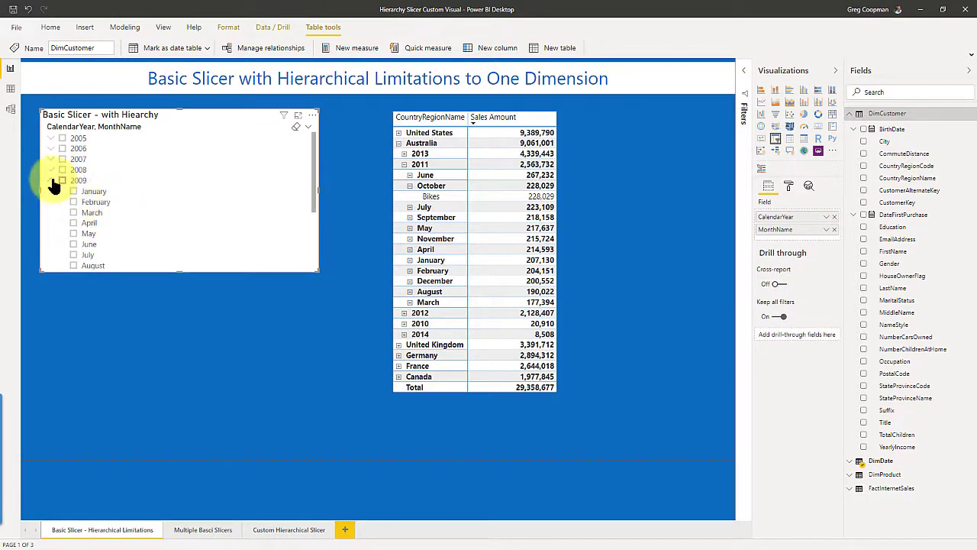
pyautogui.click(52, 182)
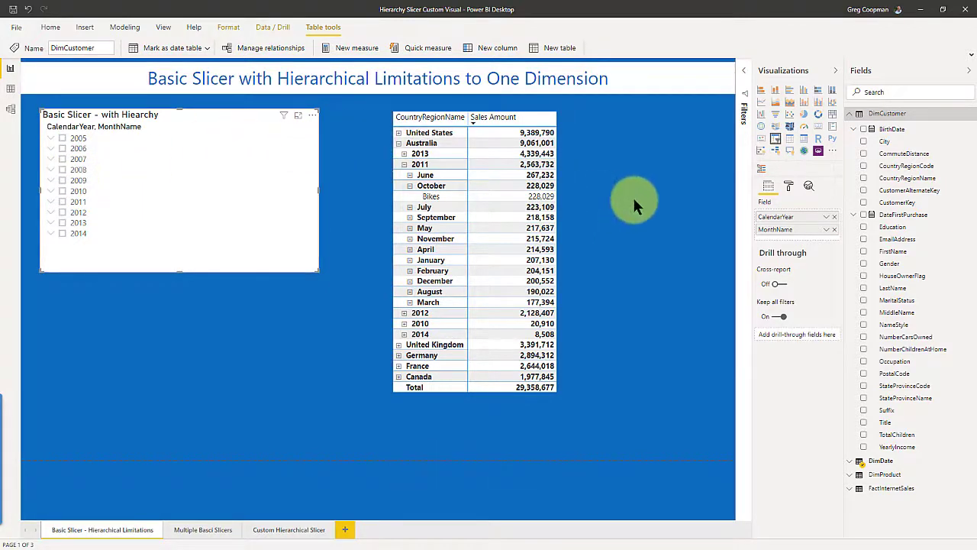
pyautogui.click(835, 217)
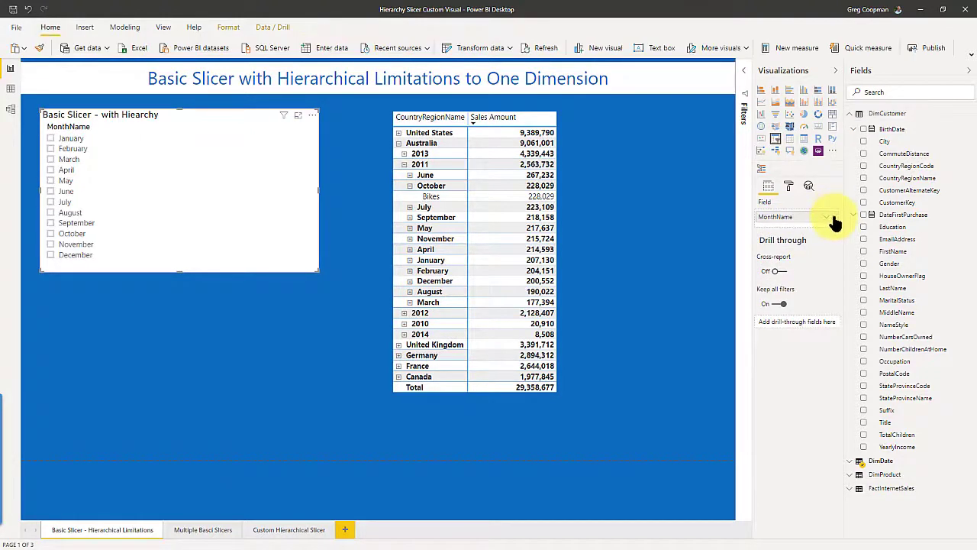
pyautogui.click(834, 219)
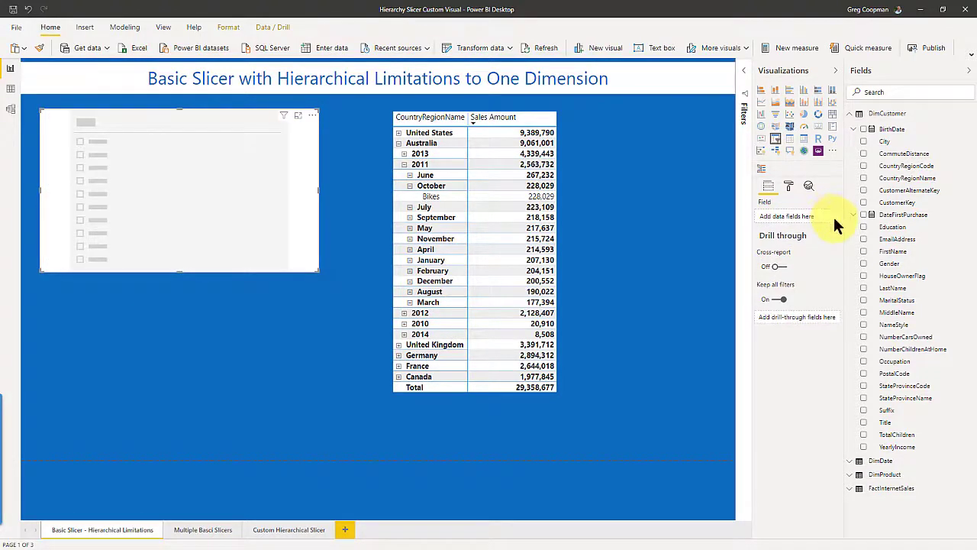
# Step: Add CountryRegionName, StateProvinceName and PostalCode, then check British Columbia's postal codes under Canada
pyautogui.click(863, 179)
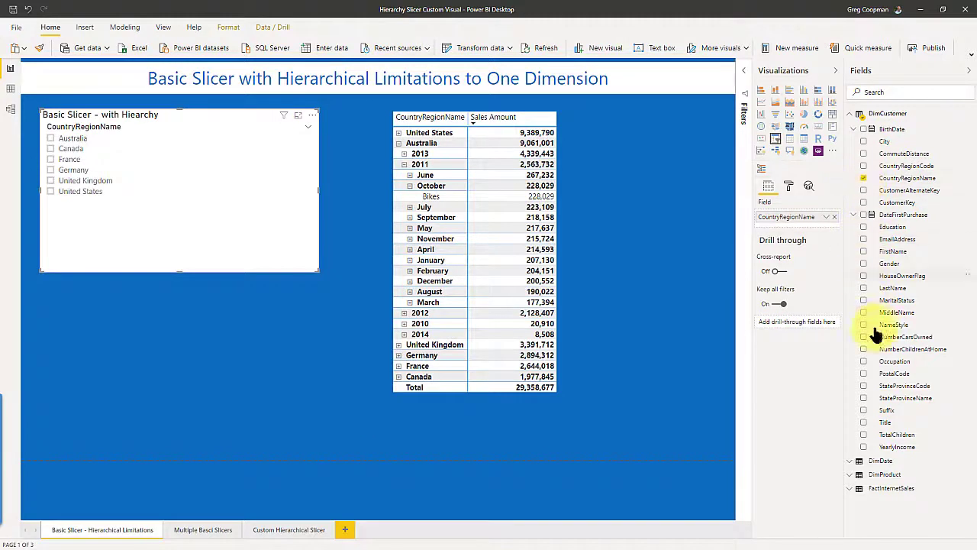
pyautogui.click(863, 398)
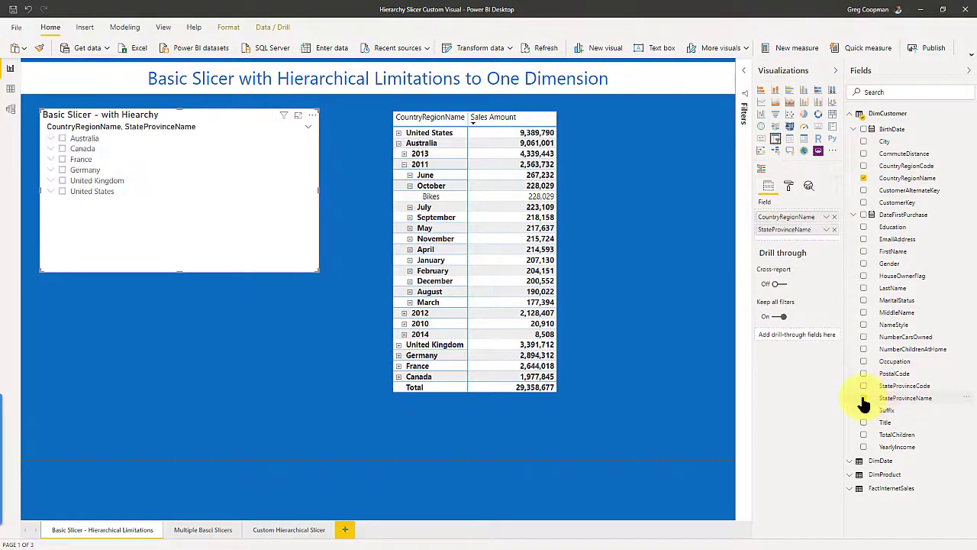
pyautogui.click(864, 373)
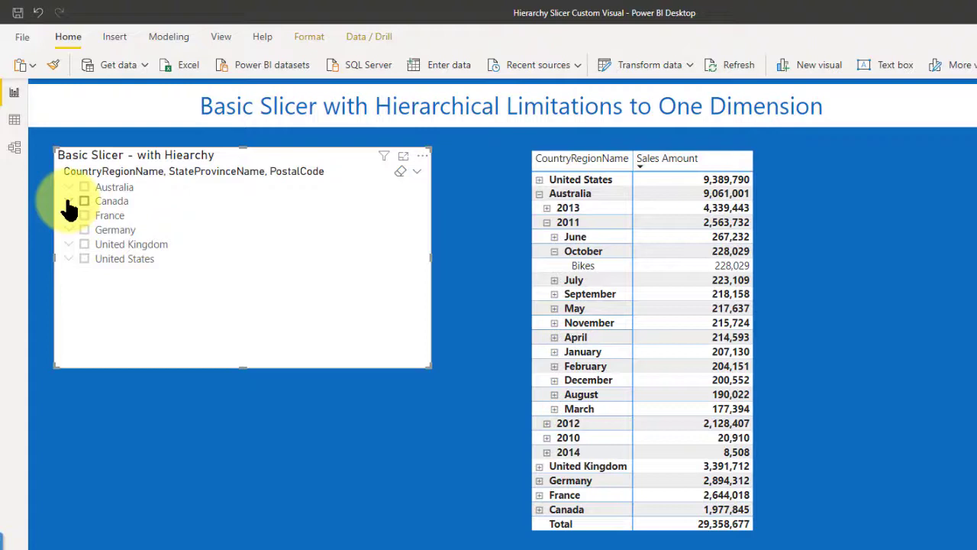
pyautogui.click(69, 203)
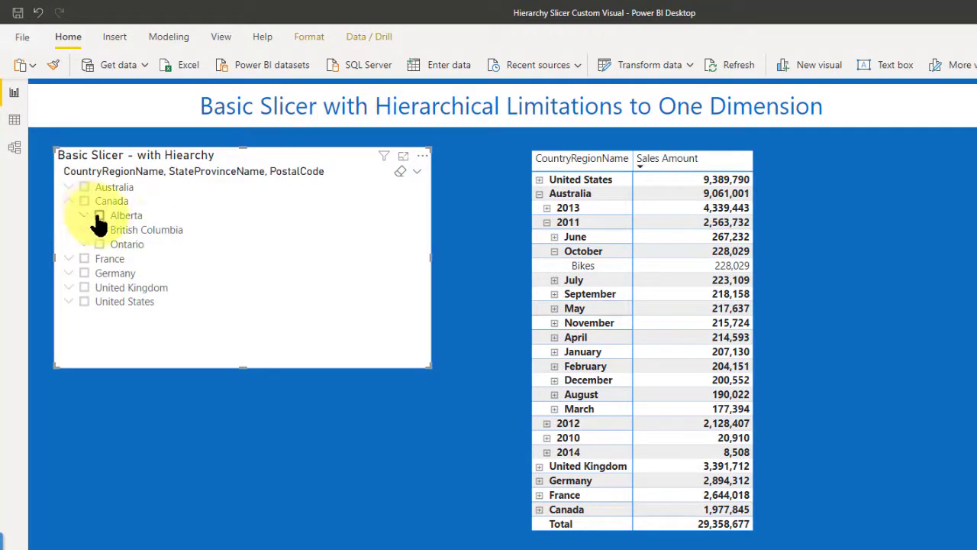
pyautogui.click(85, 231)
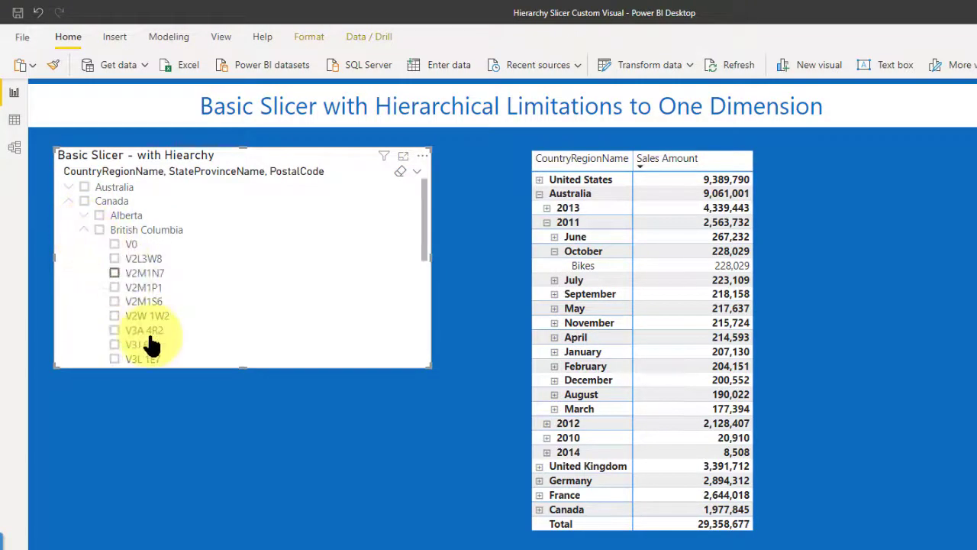
pyautogui.click(68, 201)
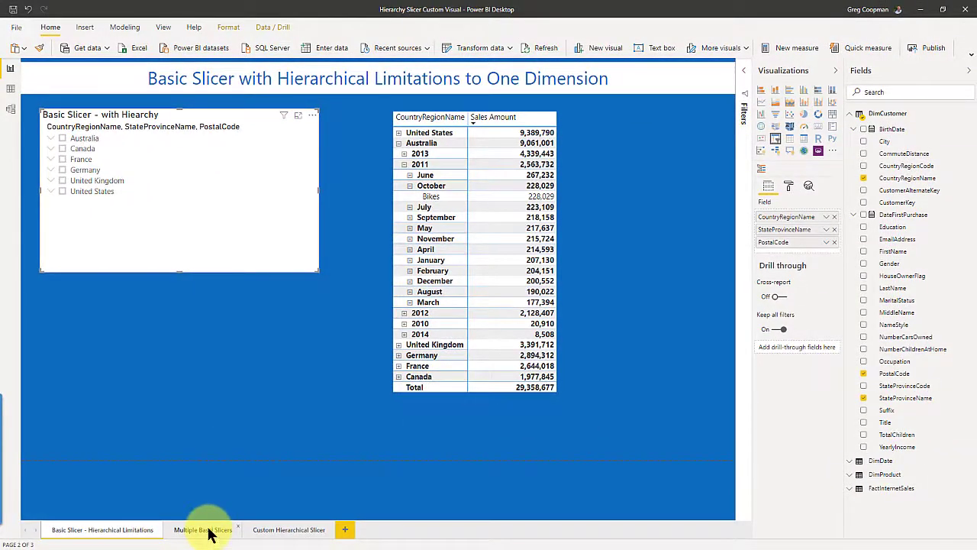
# Step: On the Multiple Basic Slicers page, filter the slicers to France, 2013 and Clothing
pyautogui.click(205, 529)
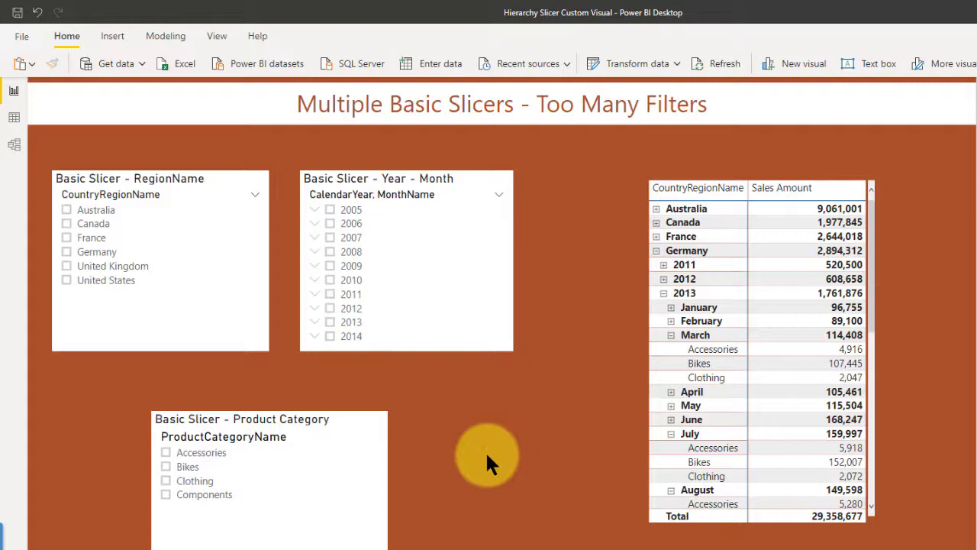
pyautogui.click(67, 238)
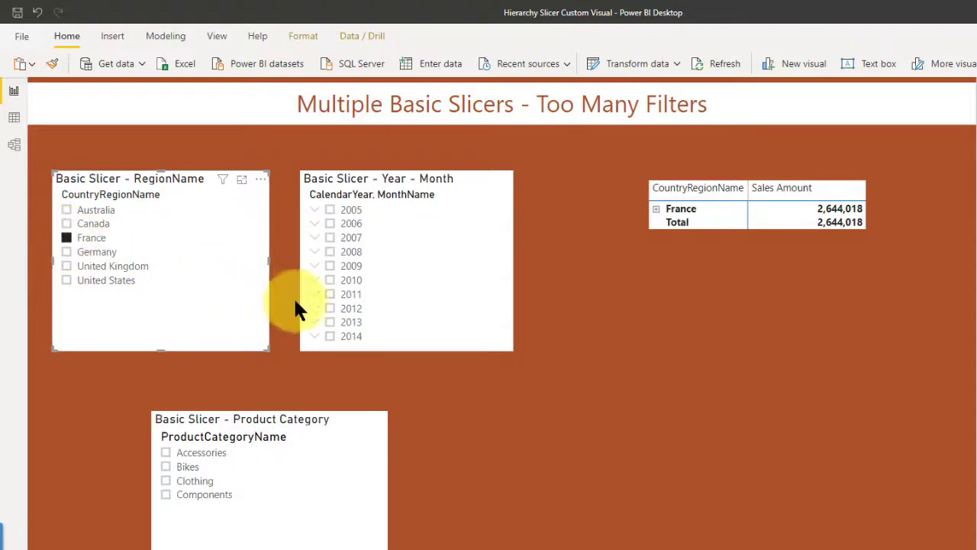
pyautogui.click(330, 323)
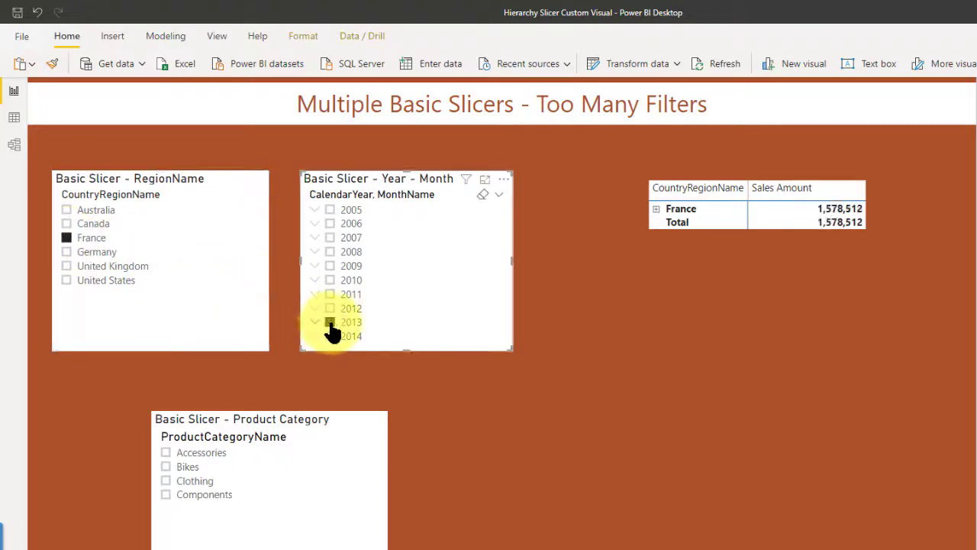
pyautogui.click(166, 481)
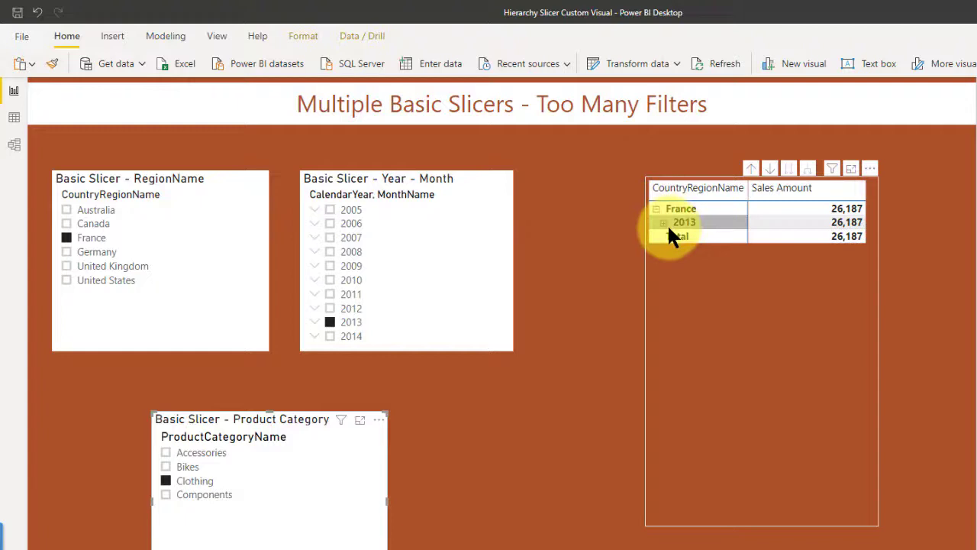
# Step: Expand France and 2013 in the matrix to show Clothing under April, July and October
pyautogui.click(664, 222)
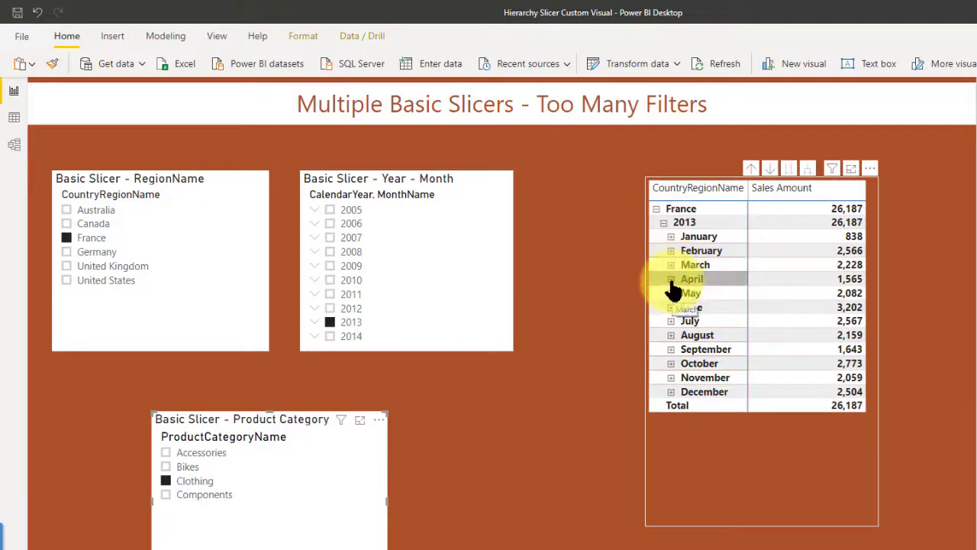
pyautogui.click(670, 279)
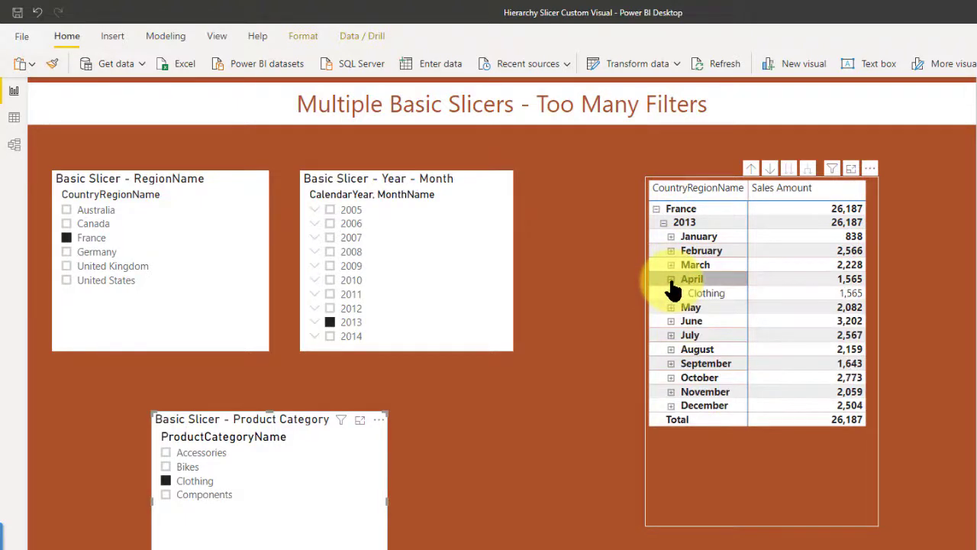
pyautogui.click(671, 335)
pyautogui.click(671, 392)
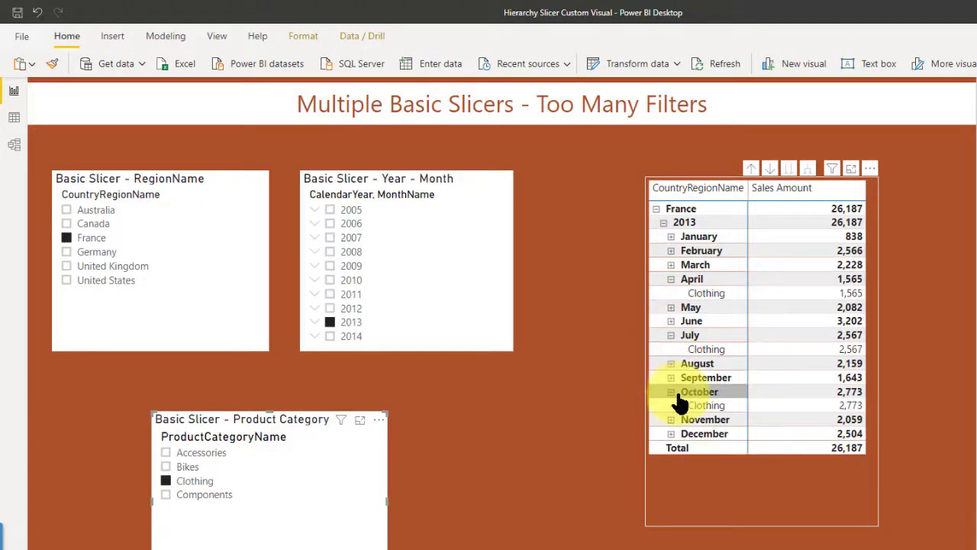
# Step: Narrow the 2013 year filter to the individual months March, June and July
pyautogui.click(314, 322)
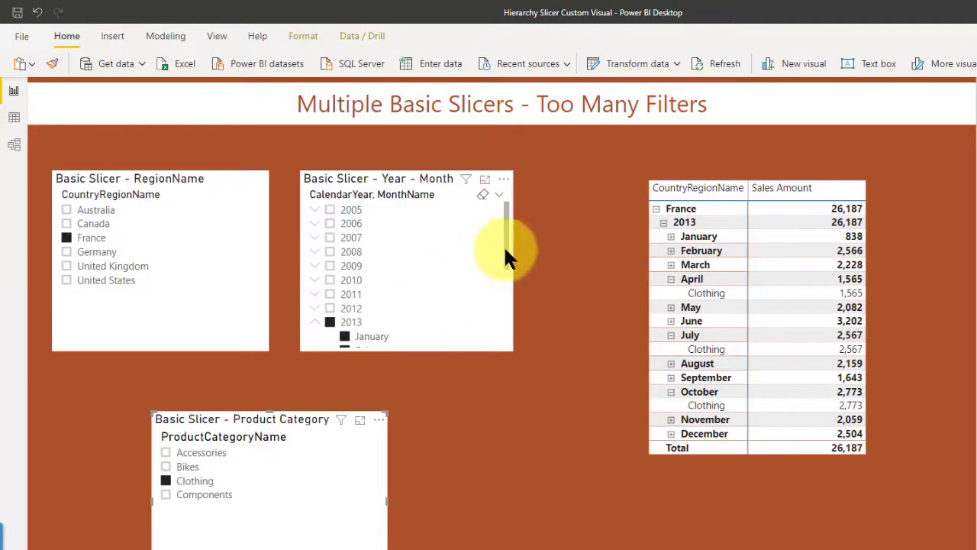
pyautogui.moveTo(505, 250); pyautogui.dragTo(506, 300)
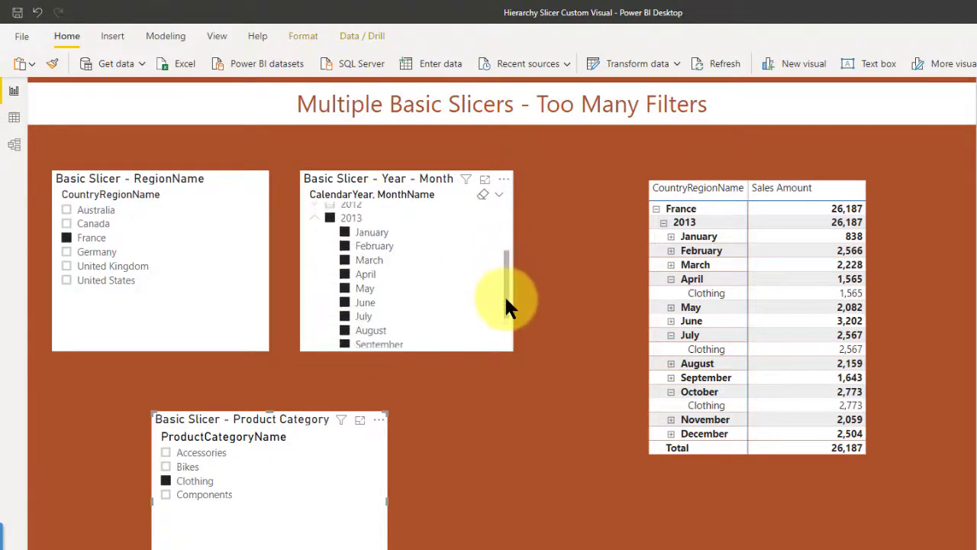
pyautogui.click(331, 211)
pyautogui.click(345, 251)
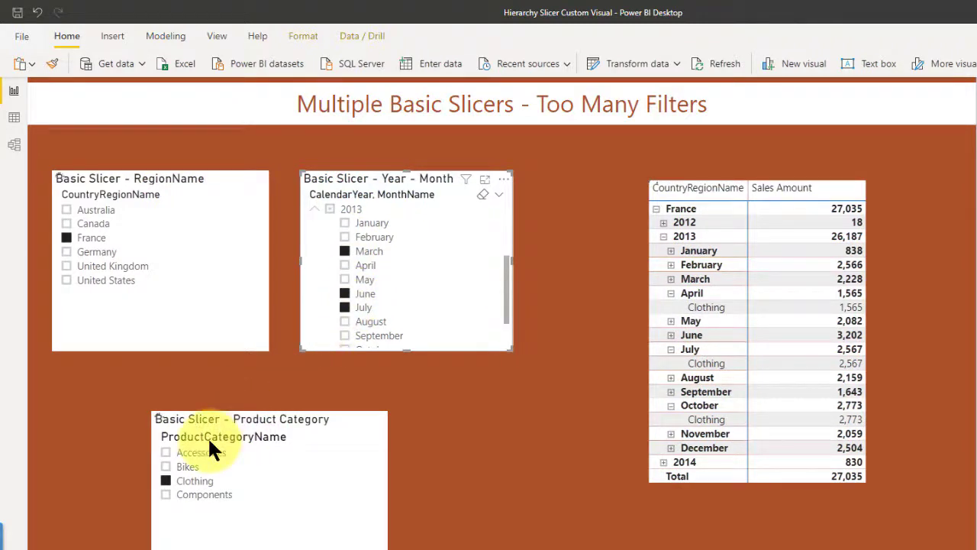
# Step: Restrict categories to Bikes and Clothing, then expand March and June in the matrix
pyautogui.click(166, 466)
pyautogui.click(200, 481)
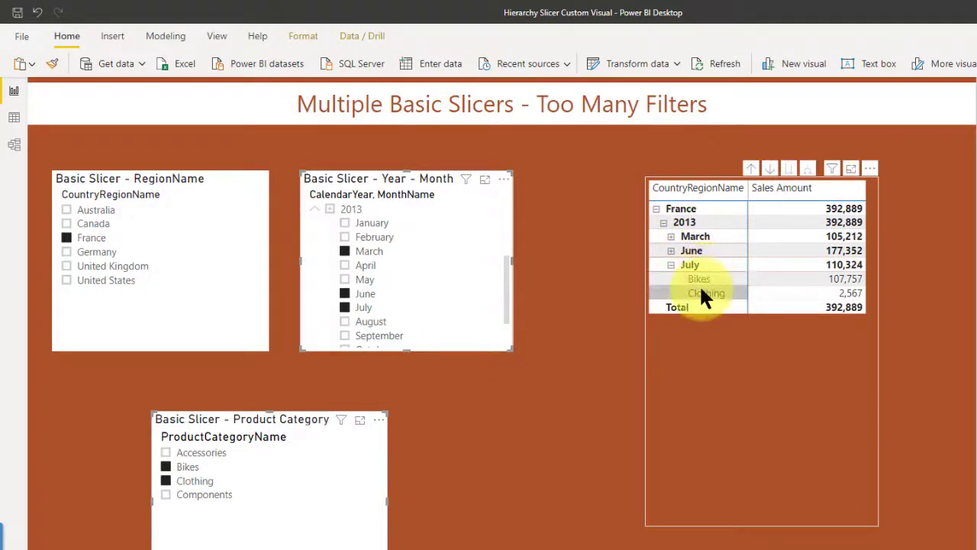
pyautogui.click(671, 237)
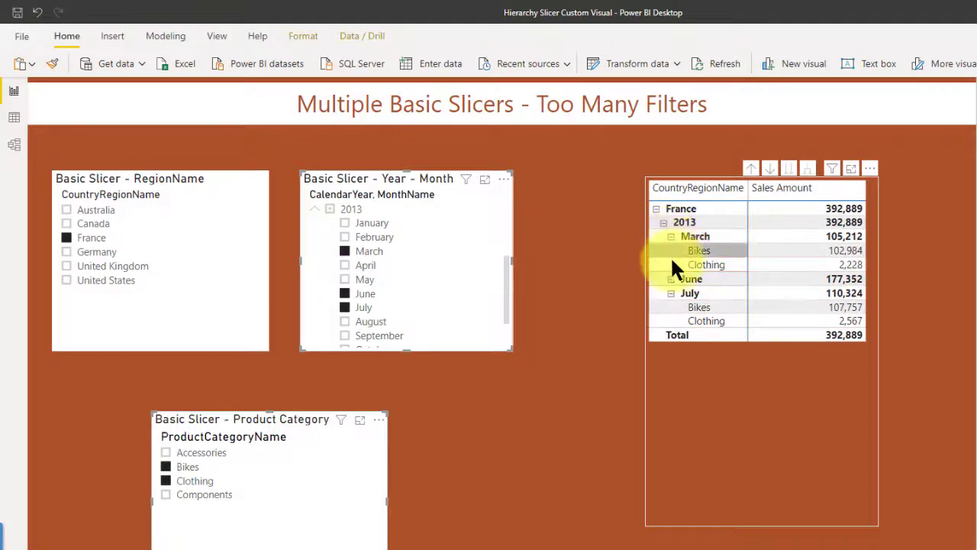
pyautogui.click(671, 279)
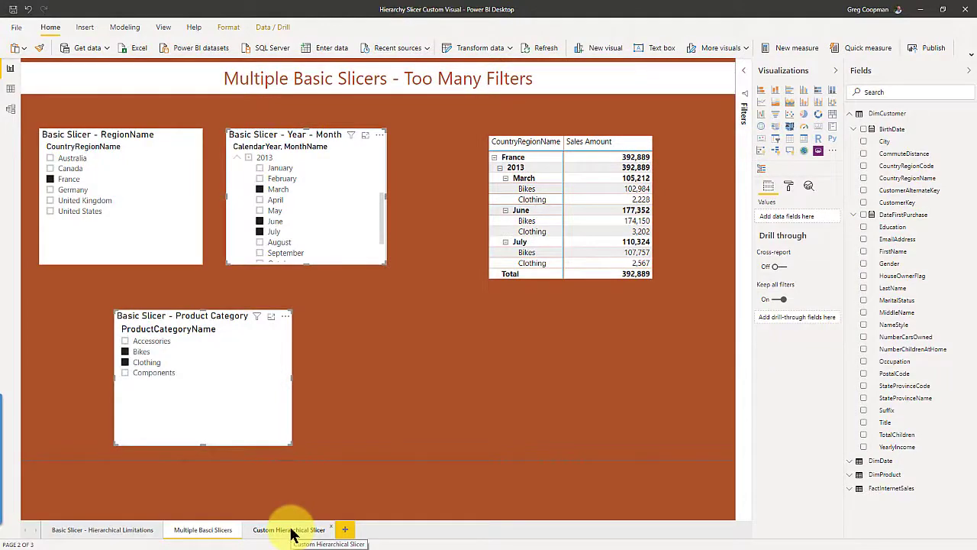
# Step: On the Custom Hierarchical Slicer page, clear the hierarchy slicer and expand France > 2013 months
pyautogui.click(290, 528)
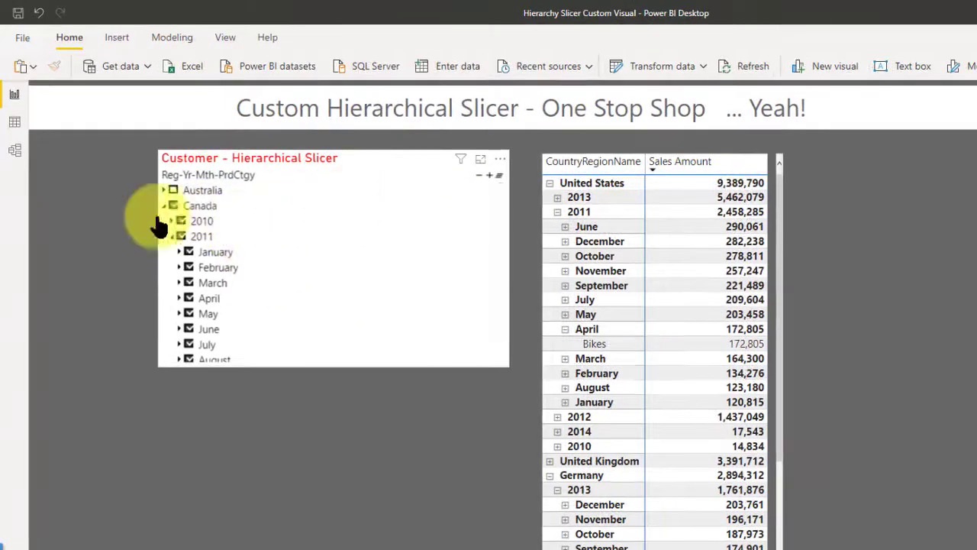
pyautogui.click(480, 178)
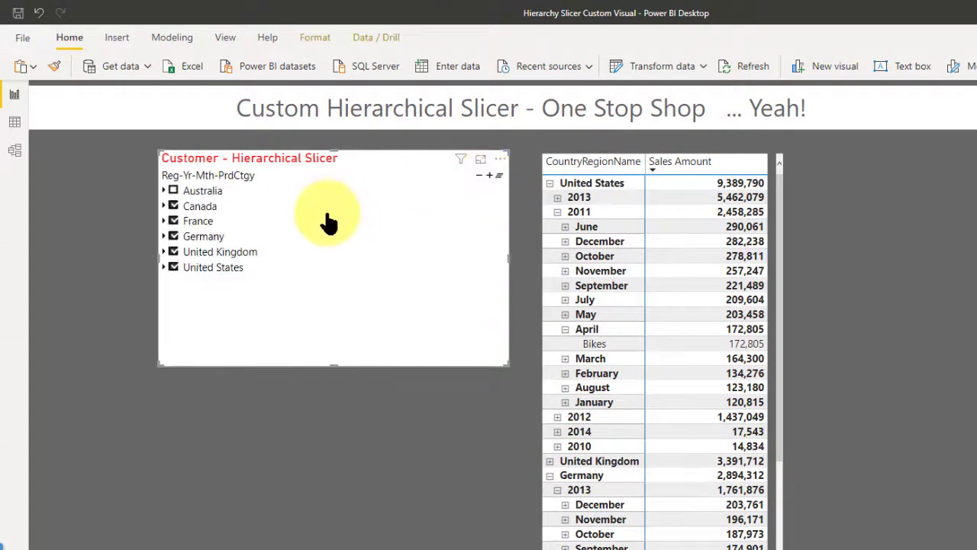
pyautogui.click(498, 177)
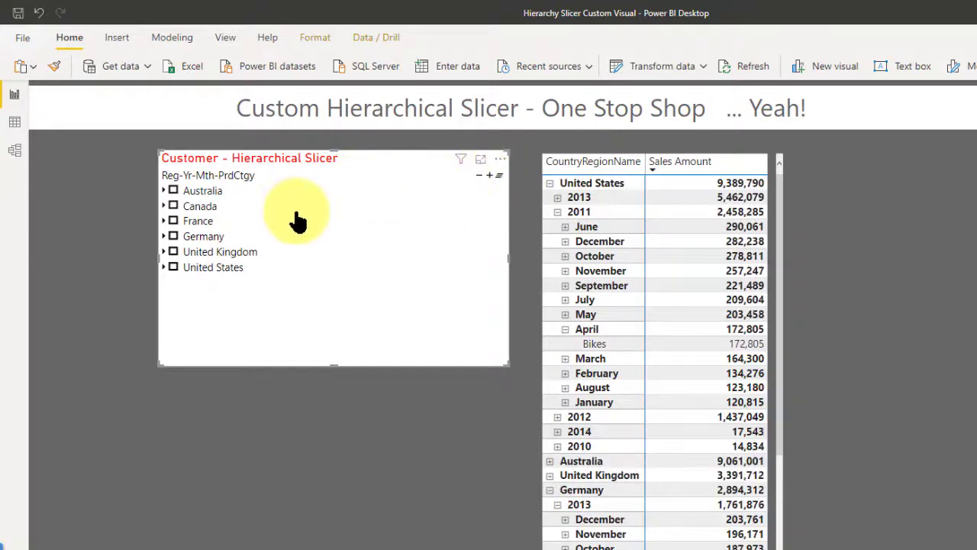
pyautogui.click(173, 222)
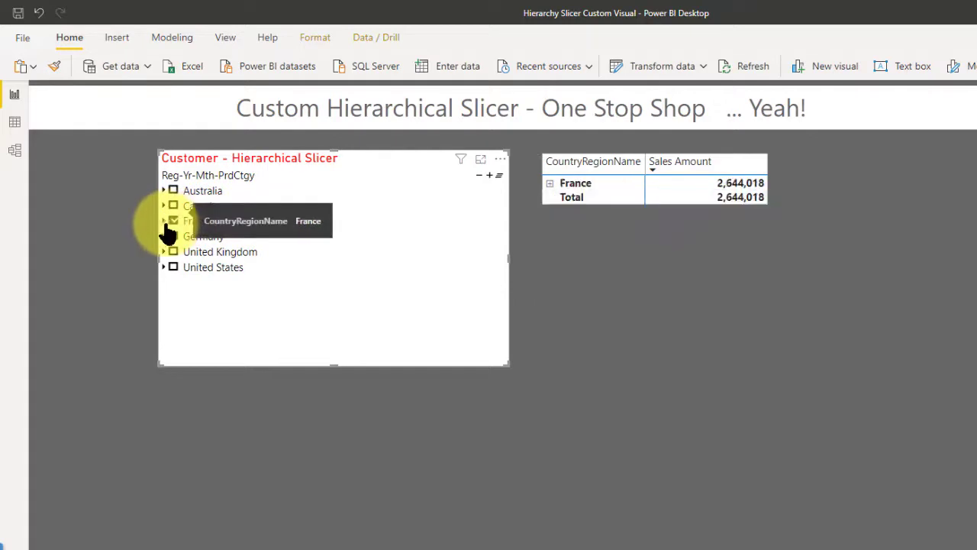
pyautogui.click(163, 221)
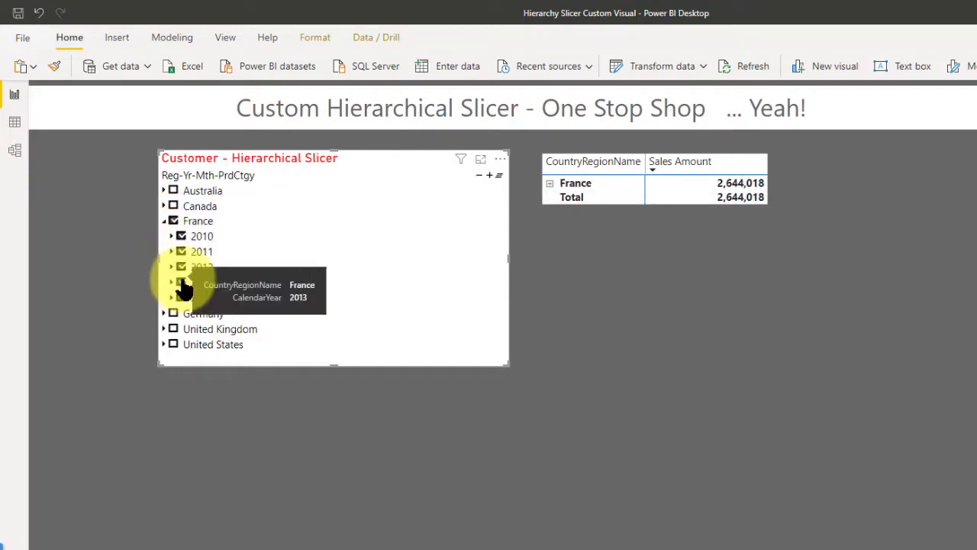
pyautogui.click(174, 221)
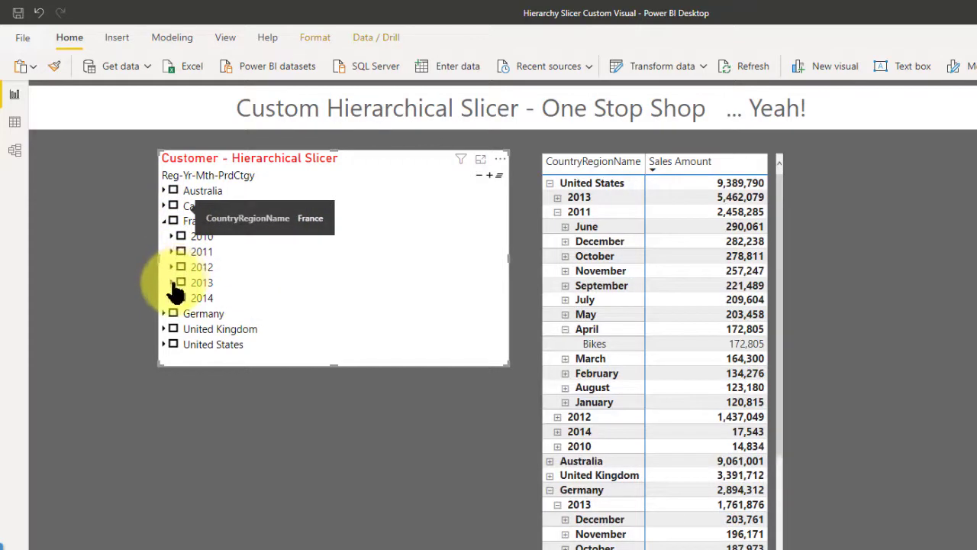
pyautogui.click(172, 281)
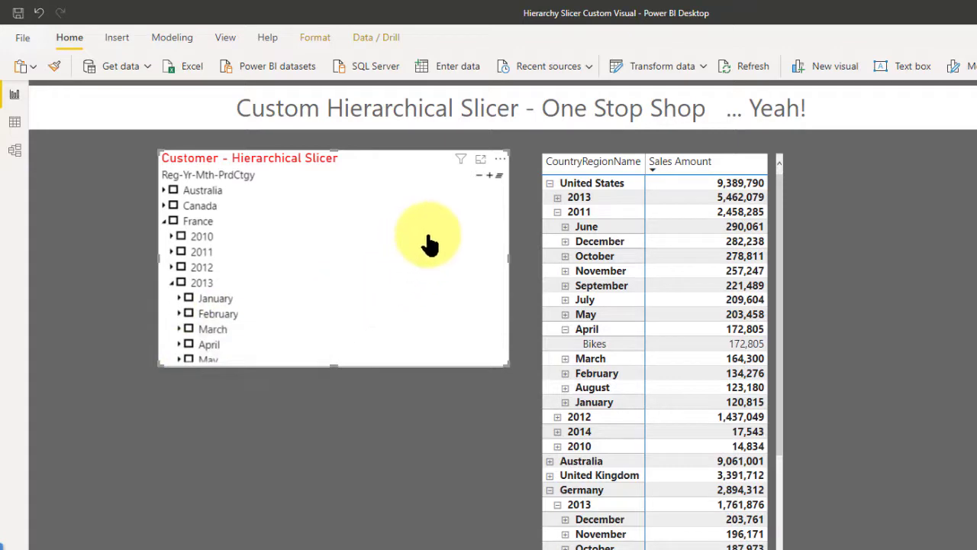
# Step: Expand May and June under France 2013 to reveal their product categories
pyautogui.scroll(-3, 436, 257)
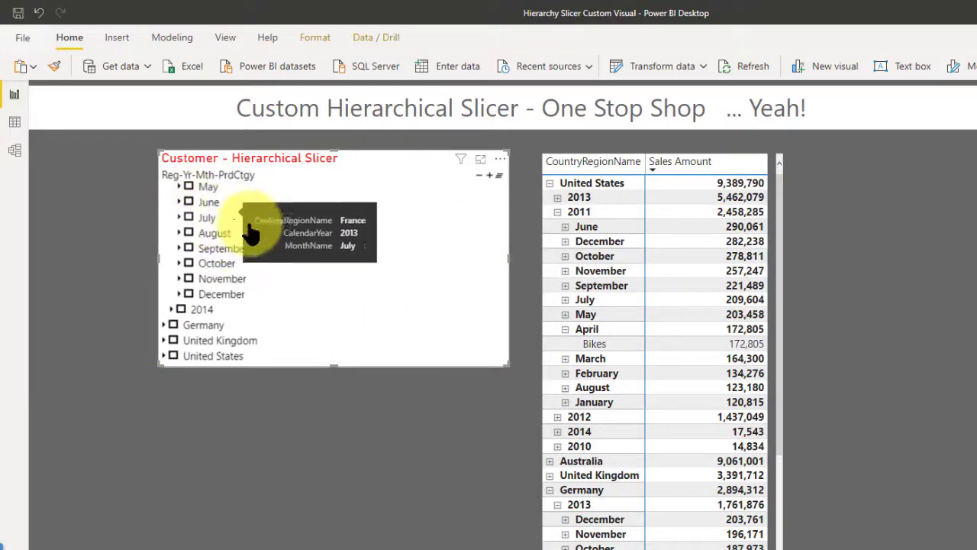
pyautogui.scroll(3, 289, 281)
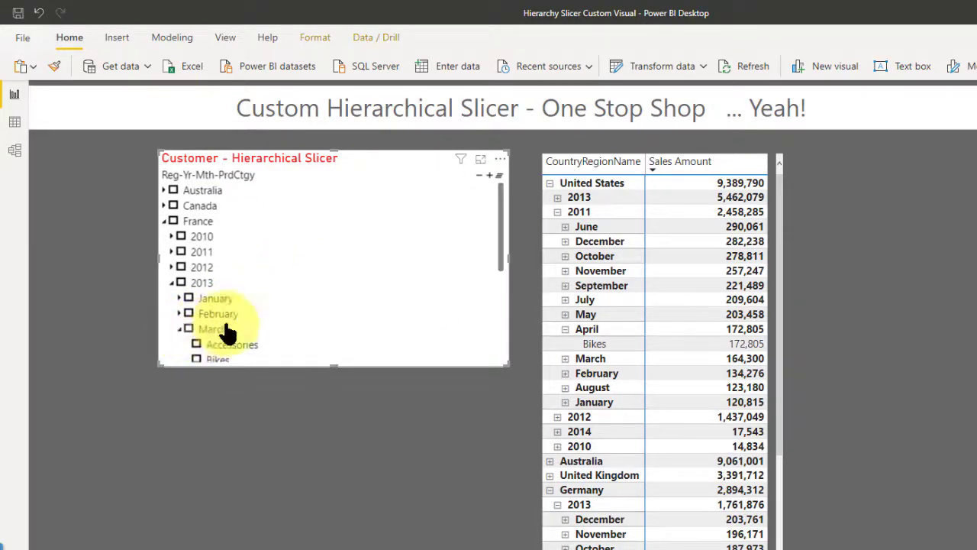
pyautogui.scroll(-3, 263, 316)
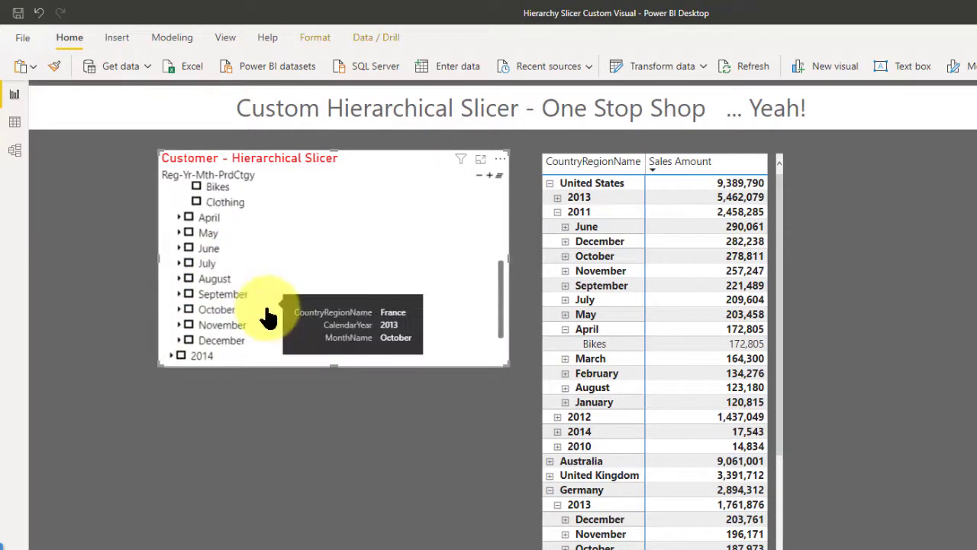
pyautogui.click(179, 232)
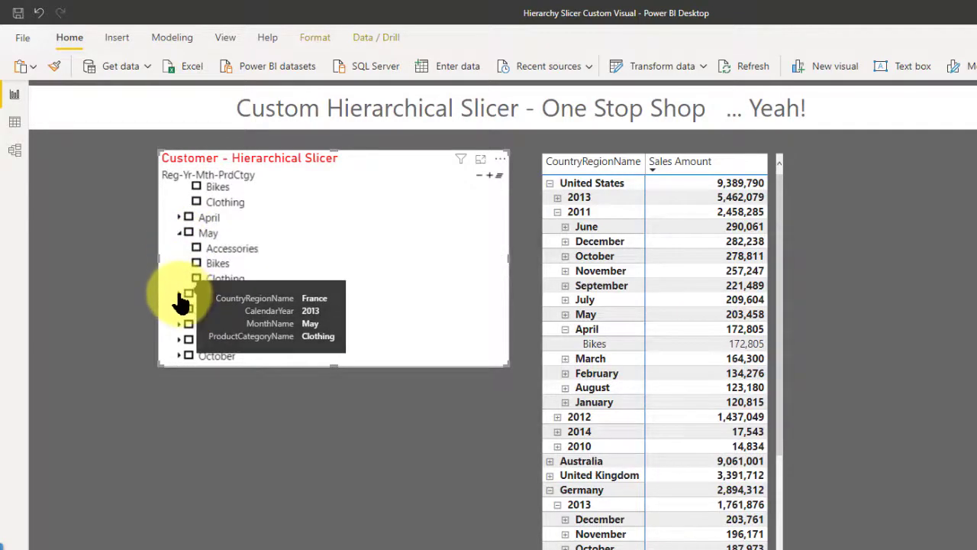
pyautogui.click(178, 293)
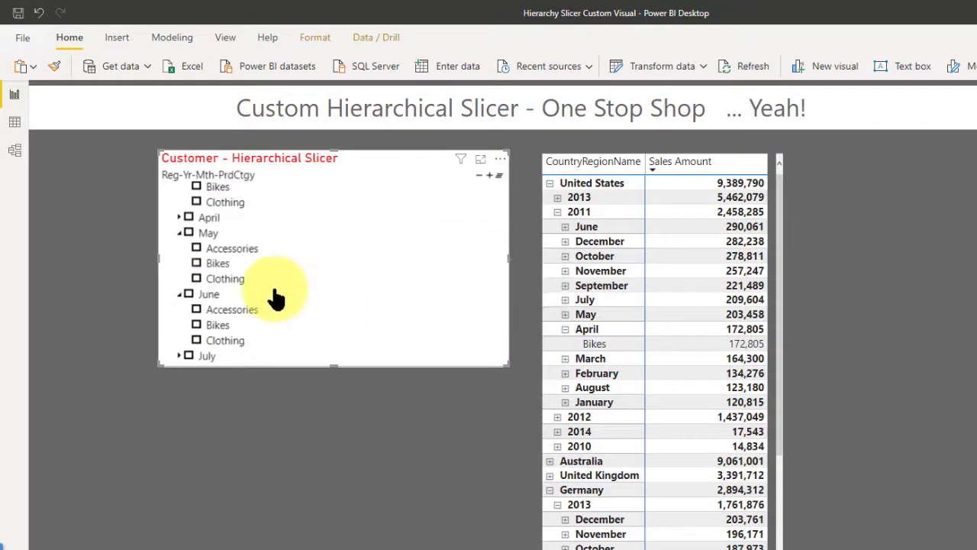
# Step: Tick Bikes and Clothing for June, May and March 2013 in the hierarchy slicer
pyautogui.click(217, 325)
pyautogui.click(200, 340)
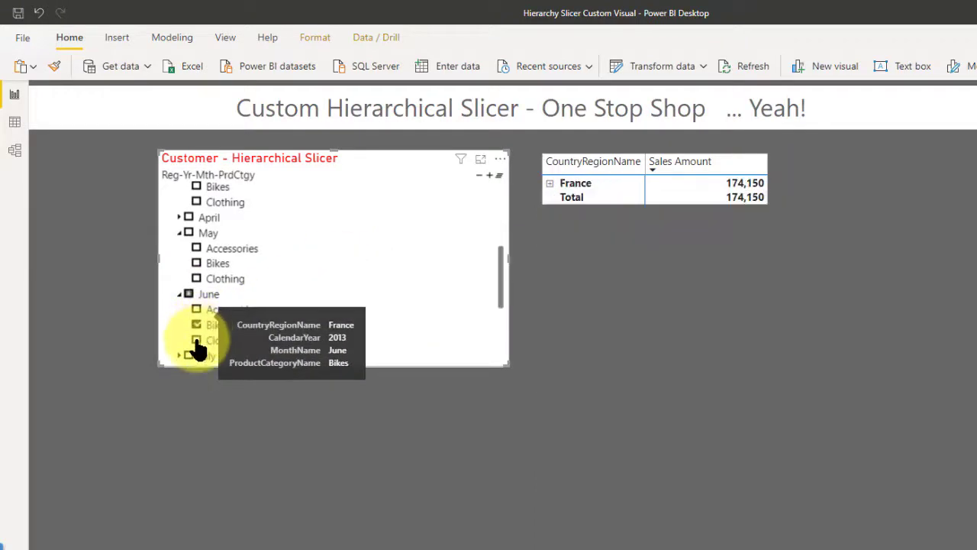
pyautogui.click(198, 279)
pyautogui.click(197, 264)
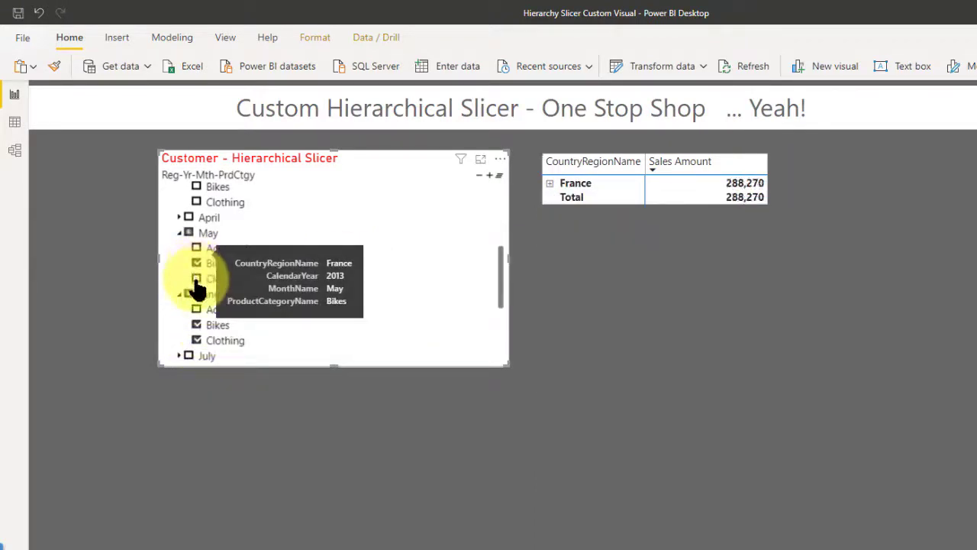
pyautogui.click(196, 201)
pyautogui.click(197, 187)
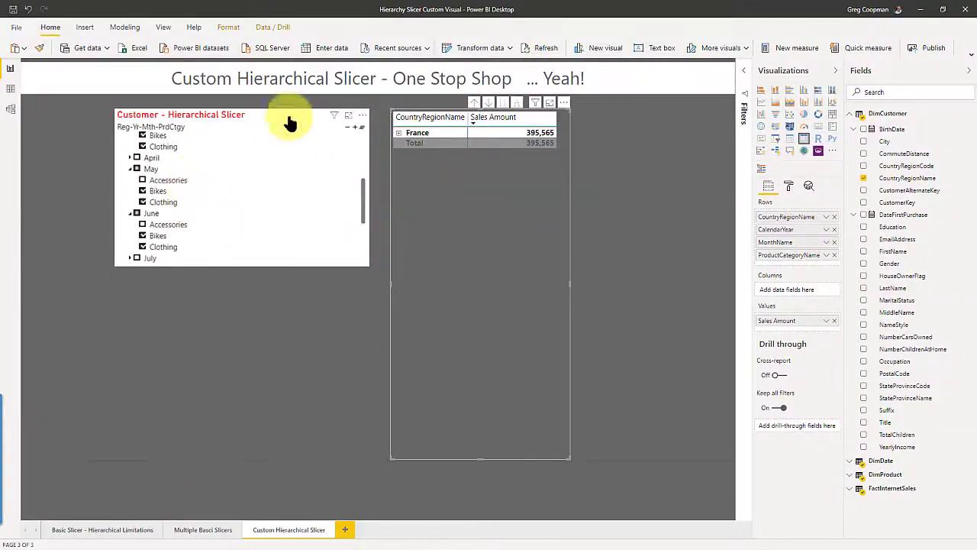
# Step: Expand France > 2013 > June, May and March in the matrix to show Bikes and Clothing sales
pyautogui.click(399, 133)
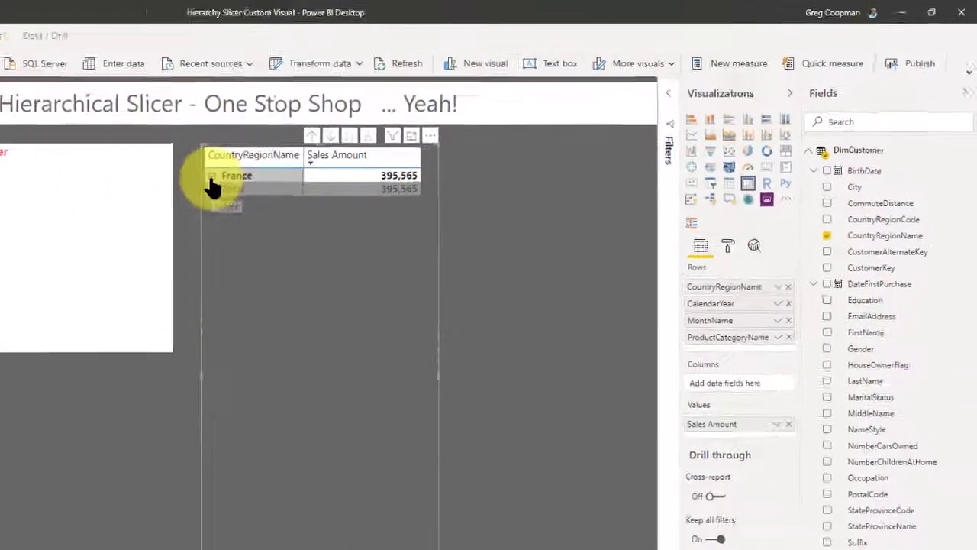
pyautogui.click(166, 203)
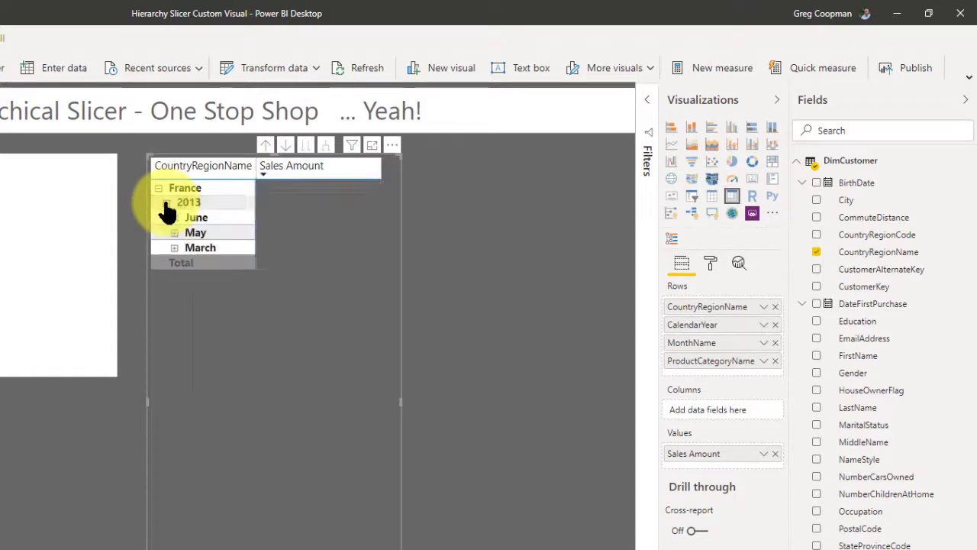
pyautogui.click(174, 218)
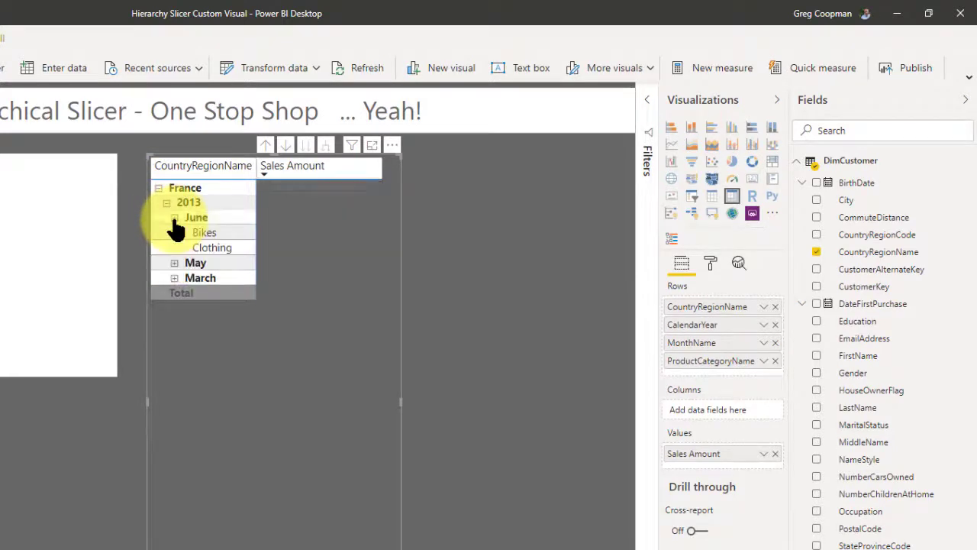
pyautogui.click(174, 263)
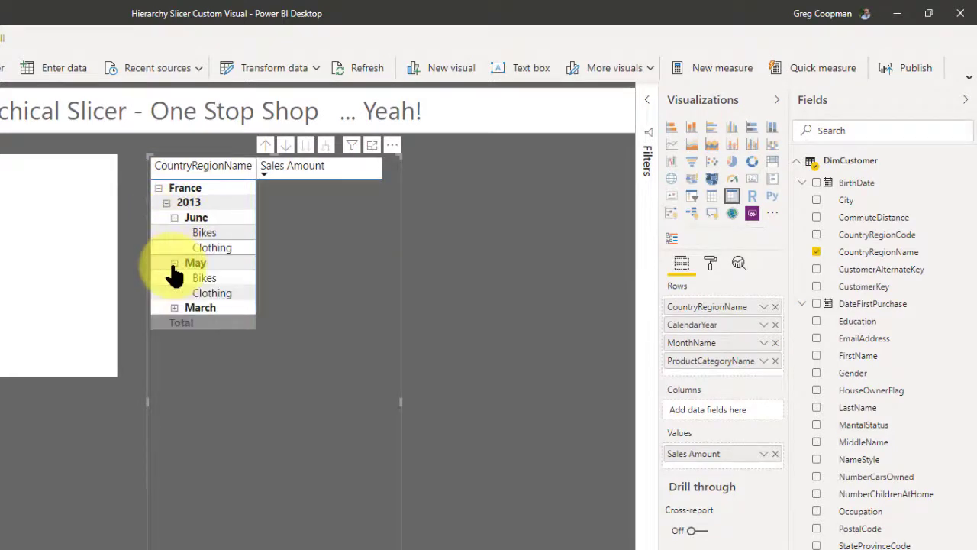
pyautogui.click(175, 308)
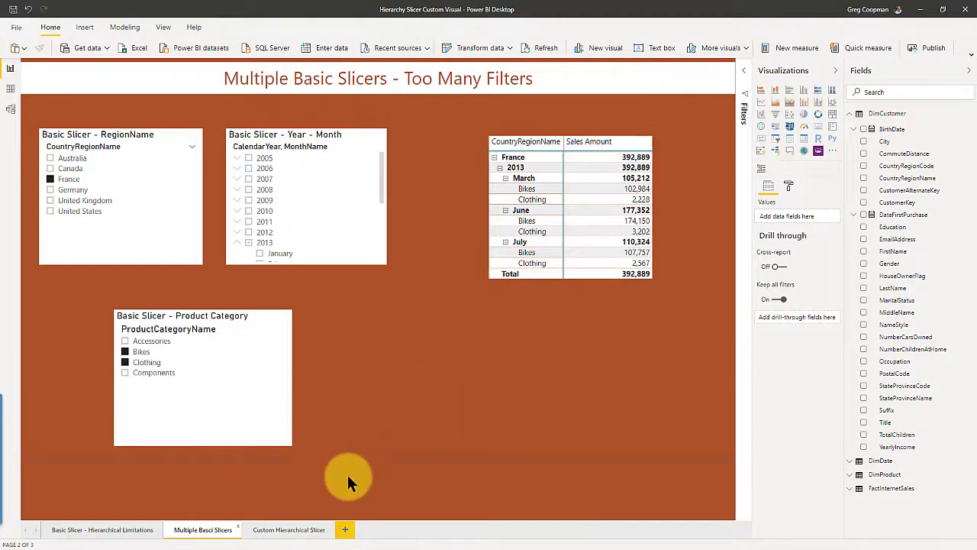
pyautogui.click(280, 530)
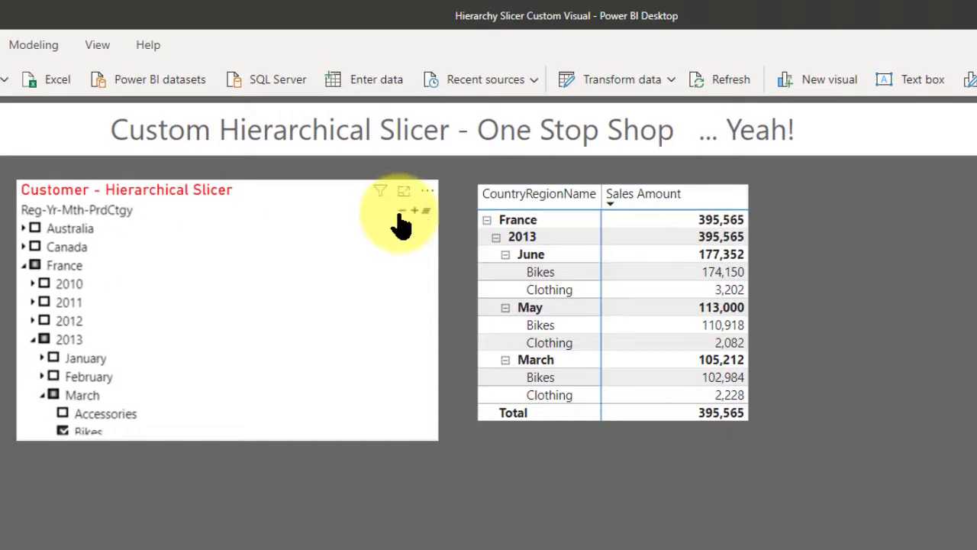
# Step: Clear all selections in the hierarchy slicer and the Year - Month slicer
pyautogui.click(401, 213)
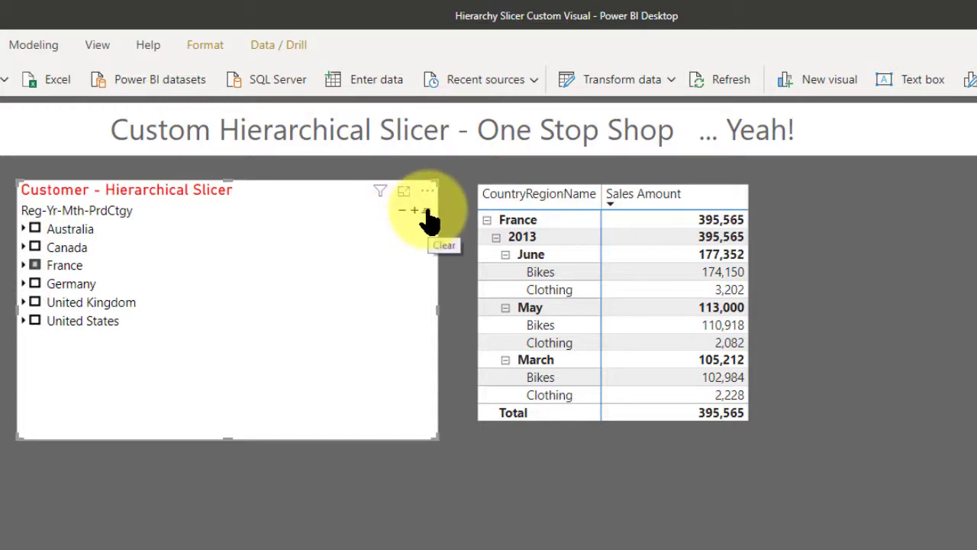
pyautogui.click(426, 210)
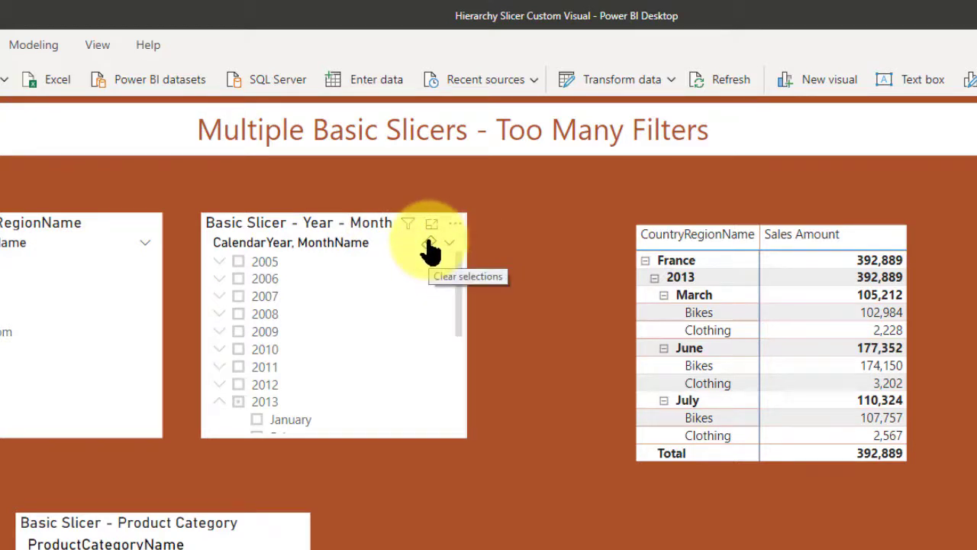
pyautogui.click(429, 243)
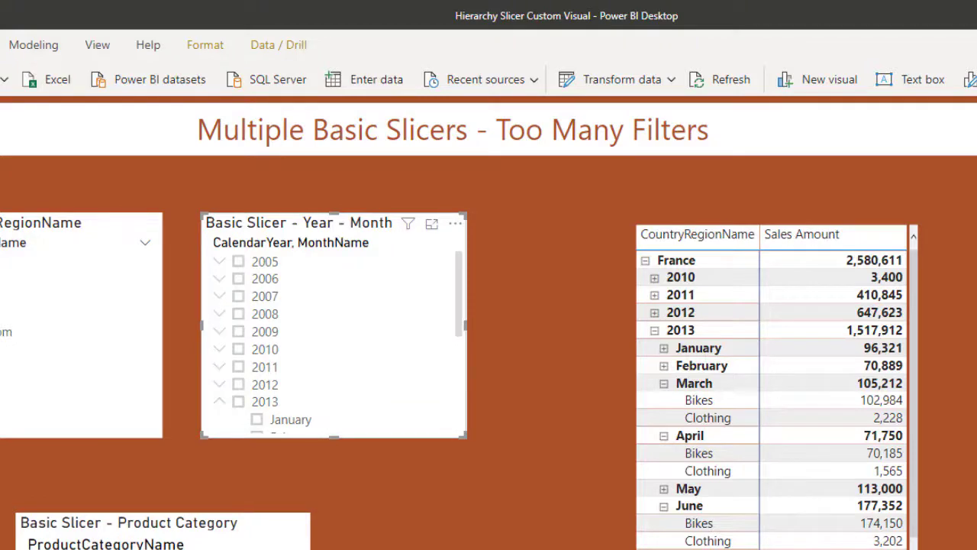
# Step: Flip between report pages with Ctrl+PageDown/PageUp, ending on the Custom Hierarchical Slicer page
pyautogui.hotkey('ctrl', 'pagedown')
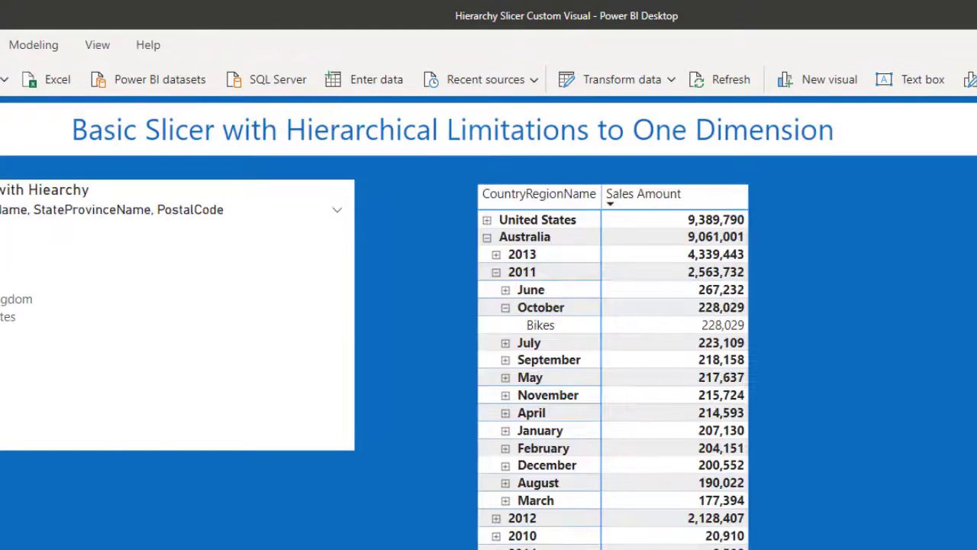
pyautogui.hotkey('ctrl', 'pageup')
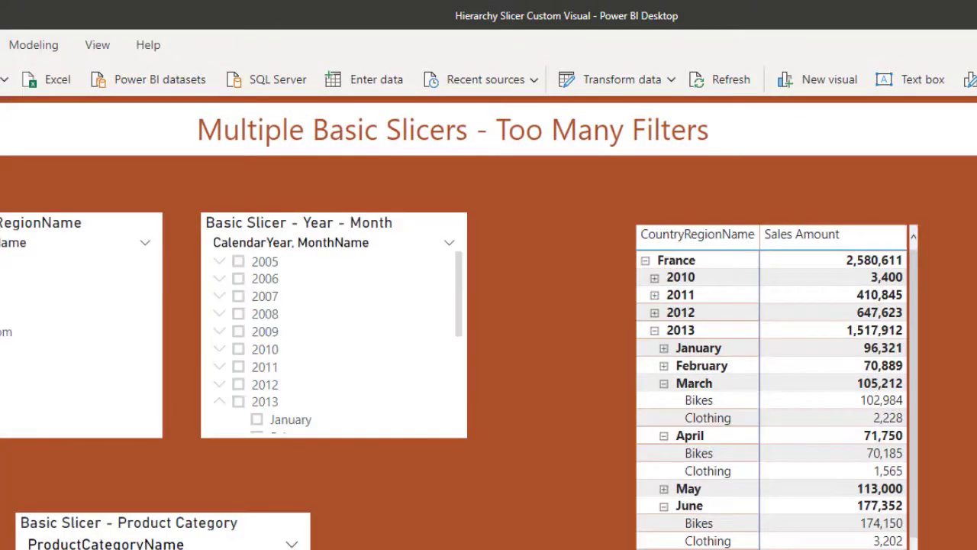
pyautogui.hotkey('ctrl', 'pagedown')
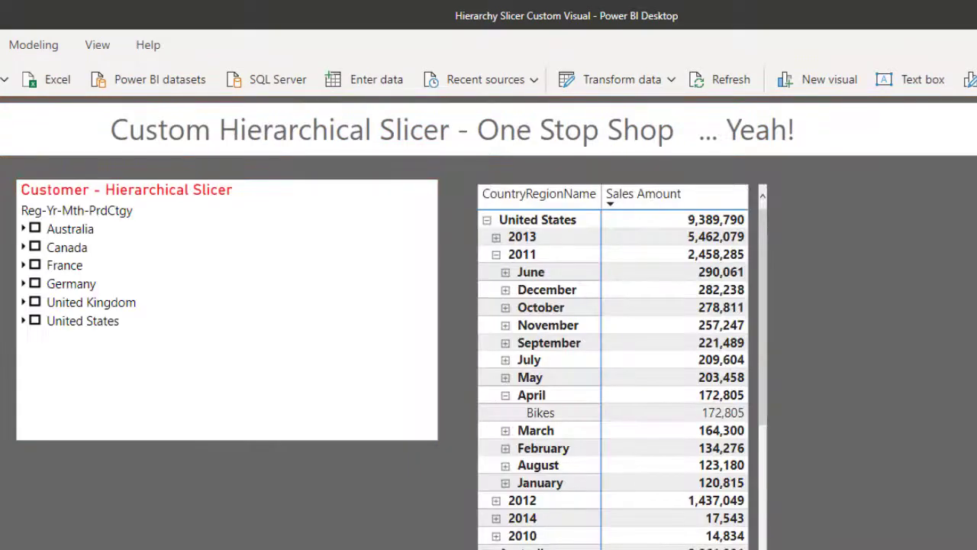